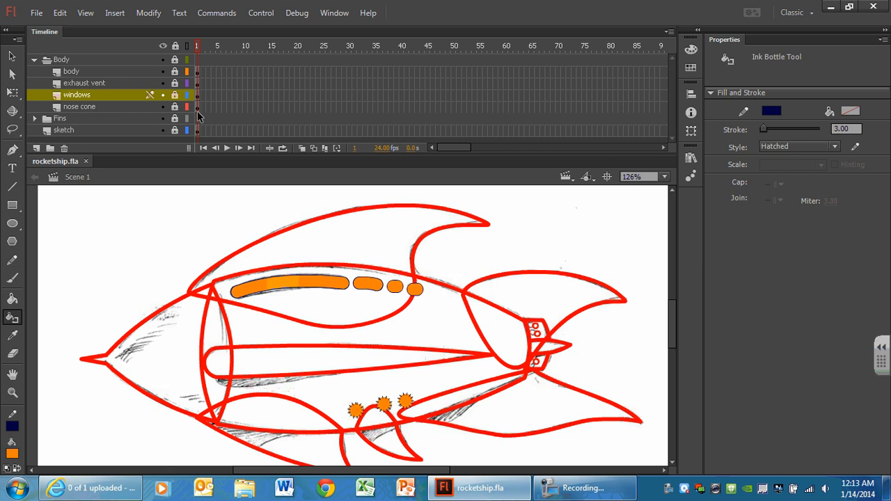
Step: Unlock all layers, keeping only the windows and sketch layers locked
click(175, 46)
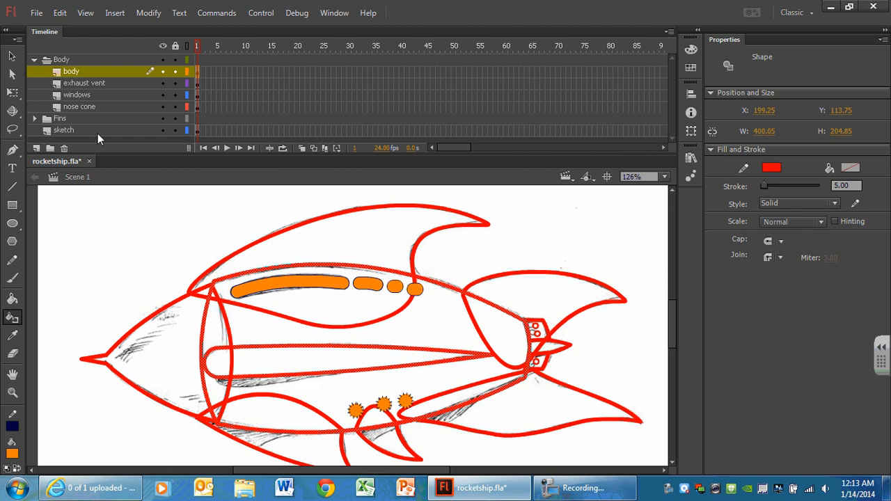
click(175, 130)
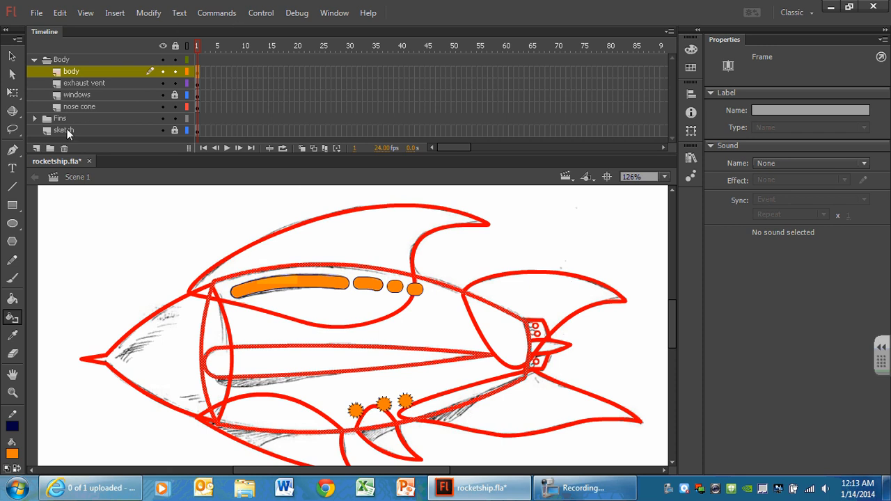
Step: Set the Paint Bucket fill color to dark gray #333333 and clear the selection on the stage
click(10, 299)
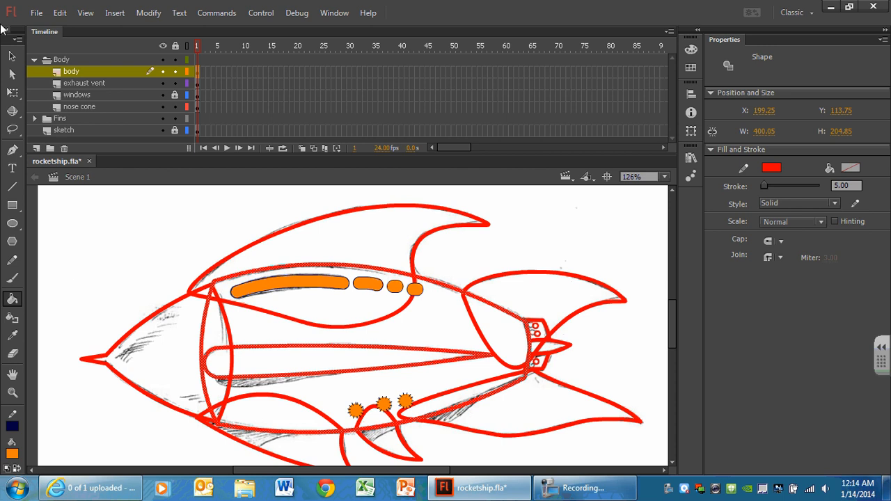
click(78, 74)
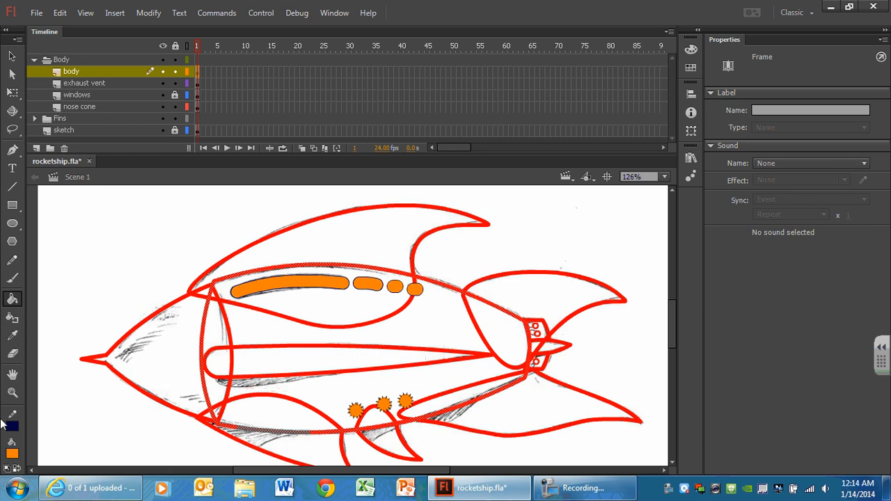
click(12, 453)
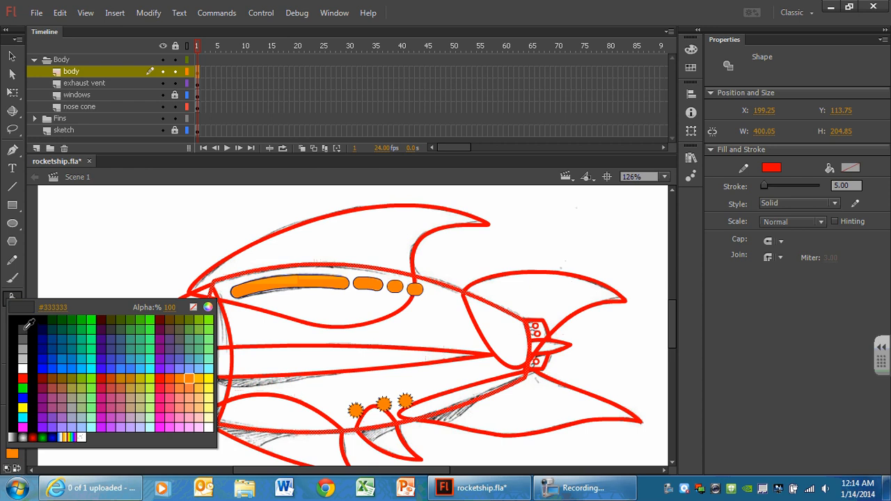
click(29, 324)
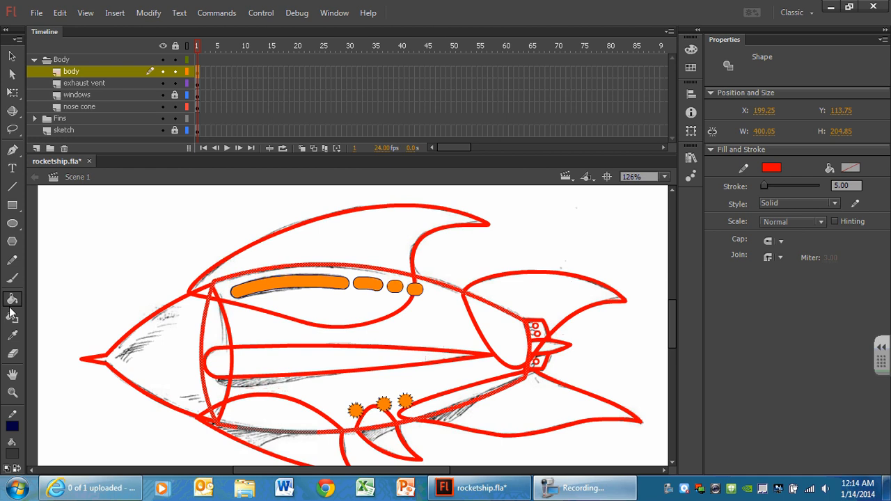
click(12, 55)
click(134, 239)
click(12, 298)
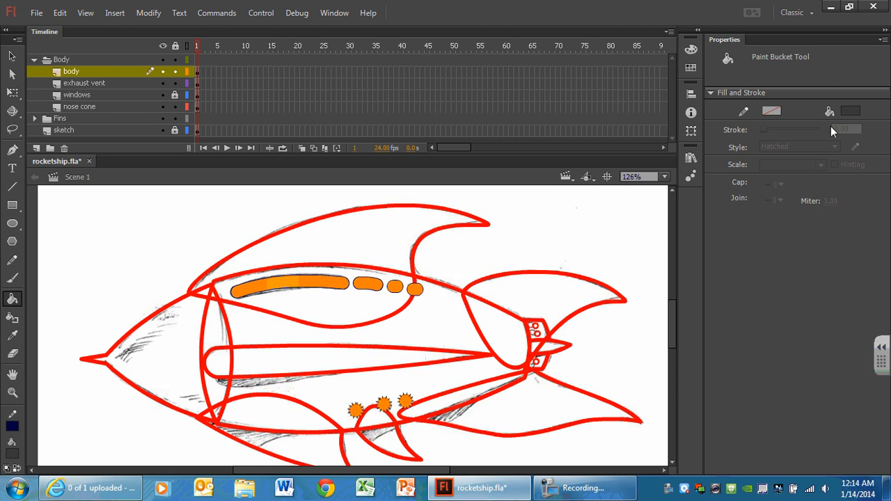
Step: Try filling the nose cone with dark gray using the Paint Bucket, and undo the fill
click(211, 290)
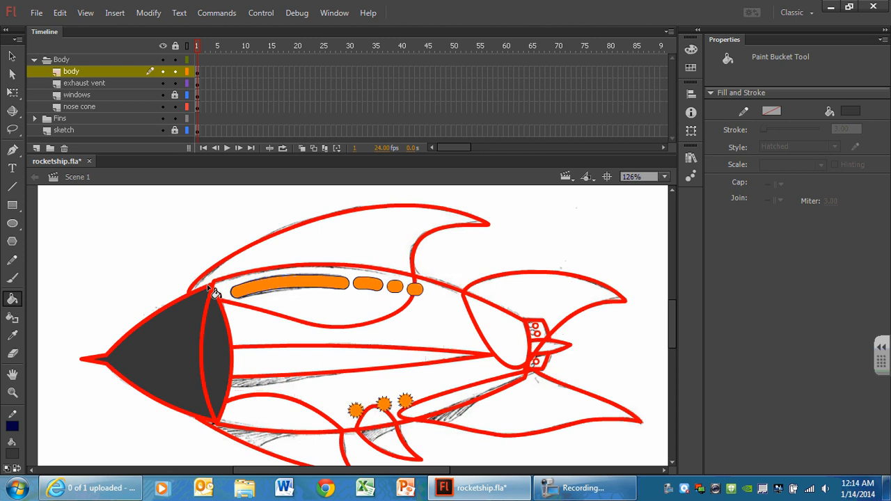
key(ctrl+z)
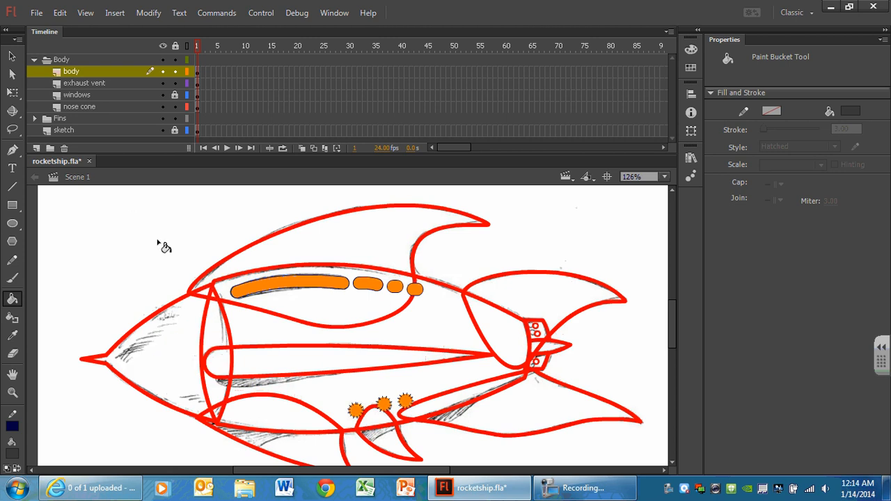
click(12, 55)
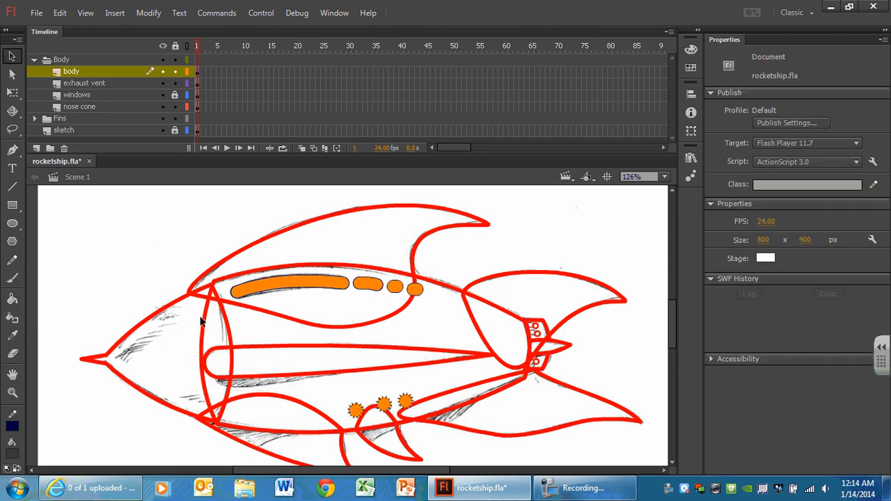
click(12, 298)
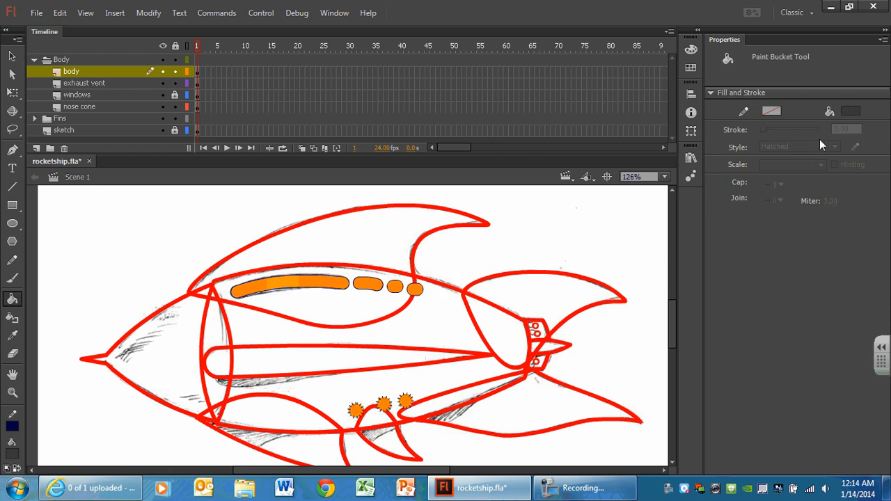
Step: Fill the rocket's main body and nose cone with dark gray #333333 using the Paint Bucket
click(843, 113)
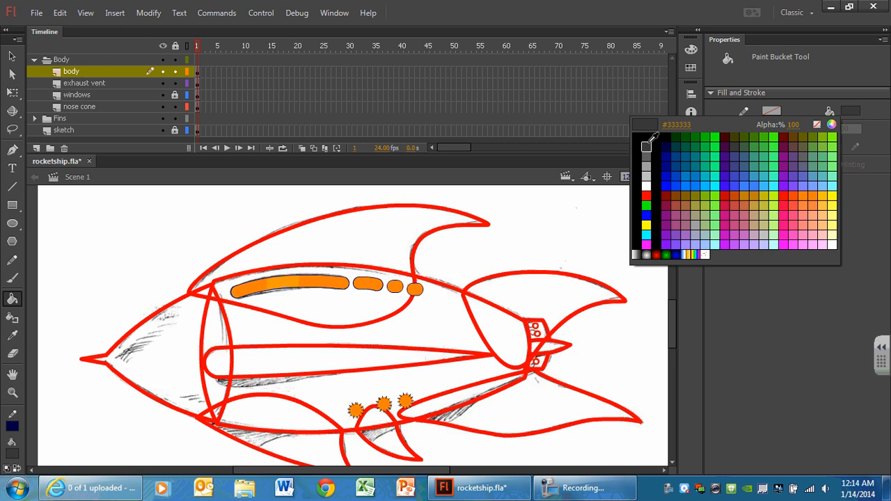
click(647, 145)
click(425, 328)
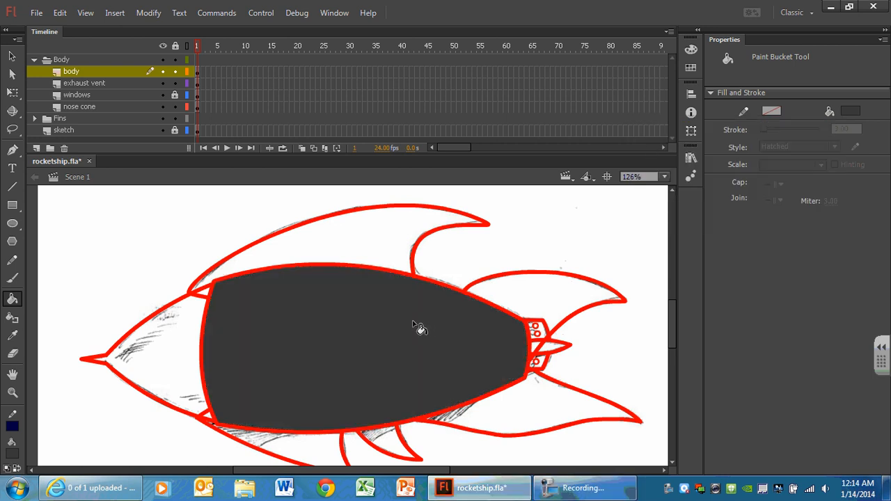
click(176, 339)
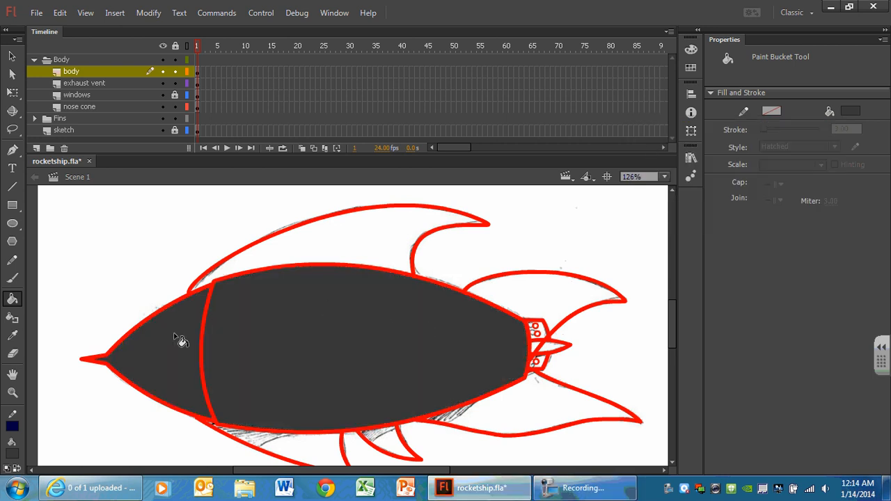
Step: Fill the two top fins and the bottom fins with the same dark gray
click(318, 245)
click(555, 302)
click(534, 407)
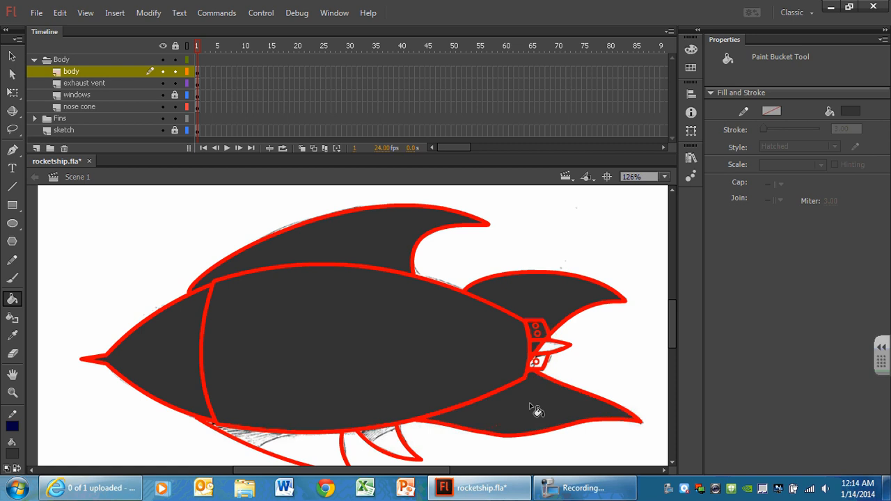
click(387, 445)
click(329, 448)
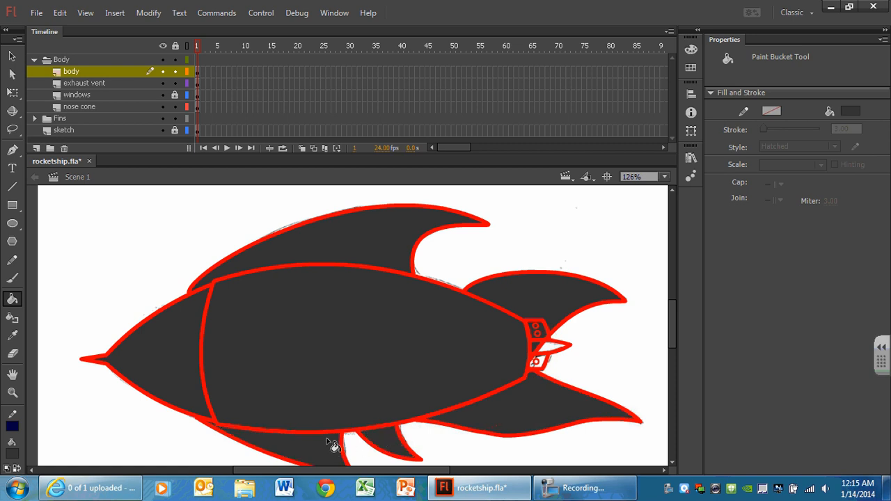
Step: Deselect the body and fill the exhaust vent's center spike and lower section with dark gray
click(86, 71)
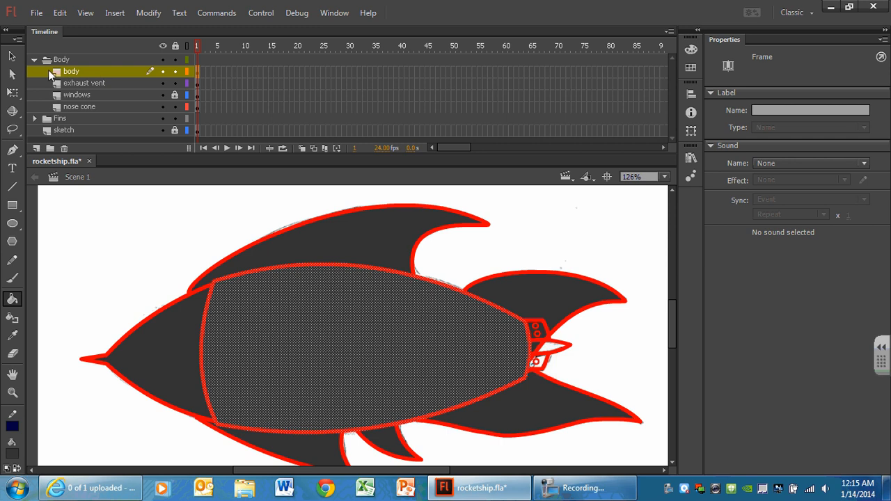
click(12, 56)
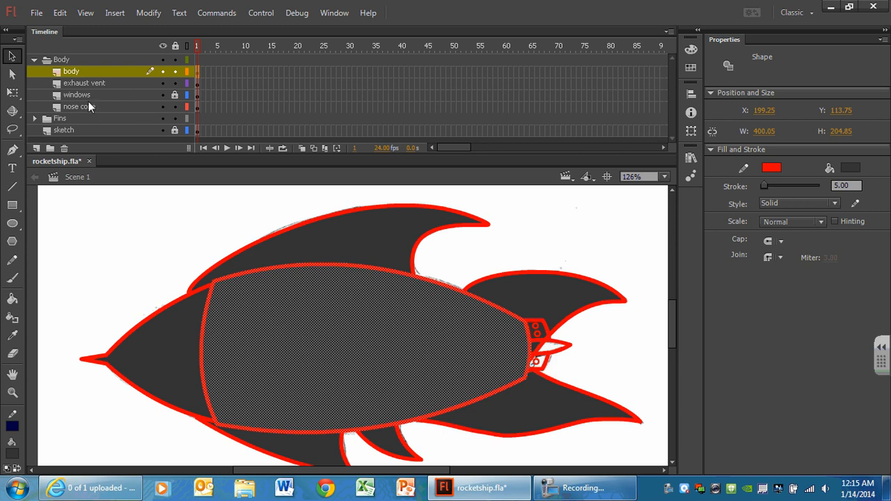
click(545, 352)
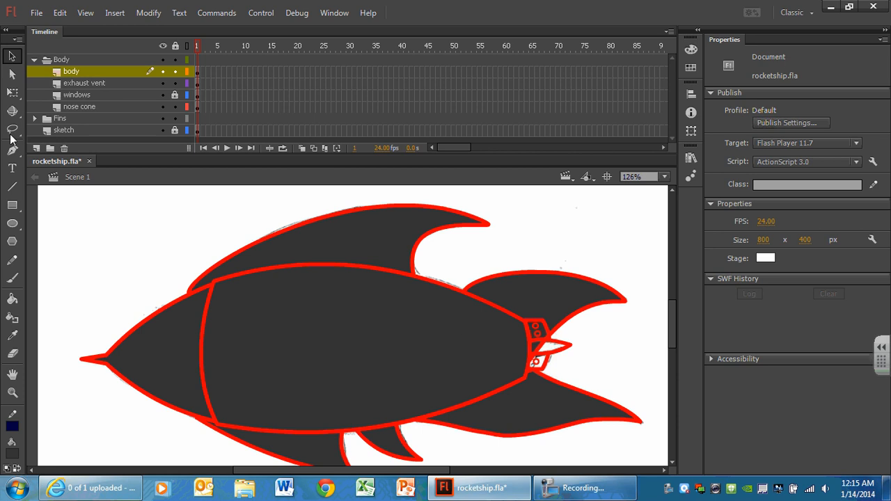
click(12, 299)
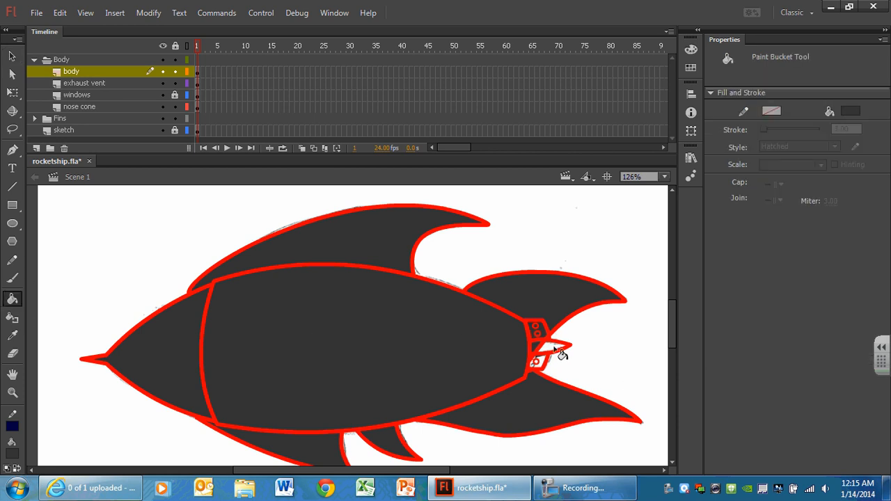
click(536, 361)
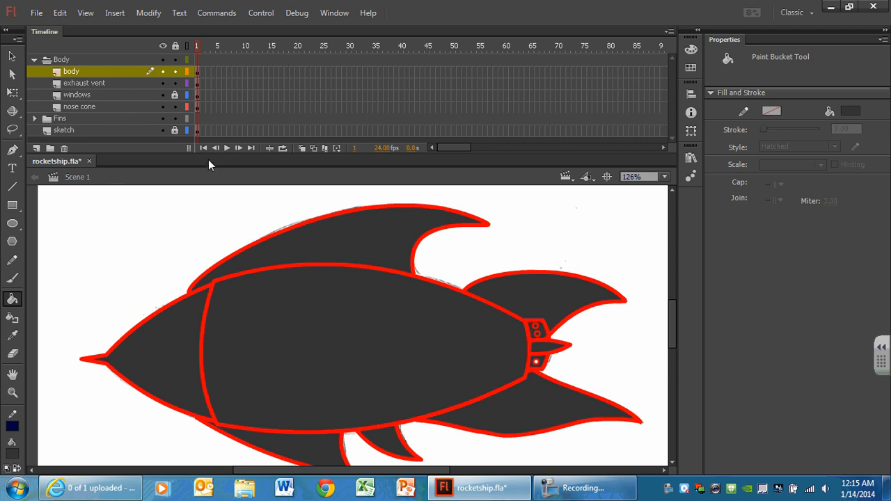
Step: Enlarge the timeline area, hide all layers and show only the body layer to check its fill
drag(176, 154, 187, 185)
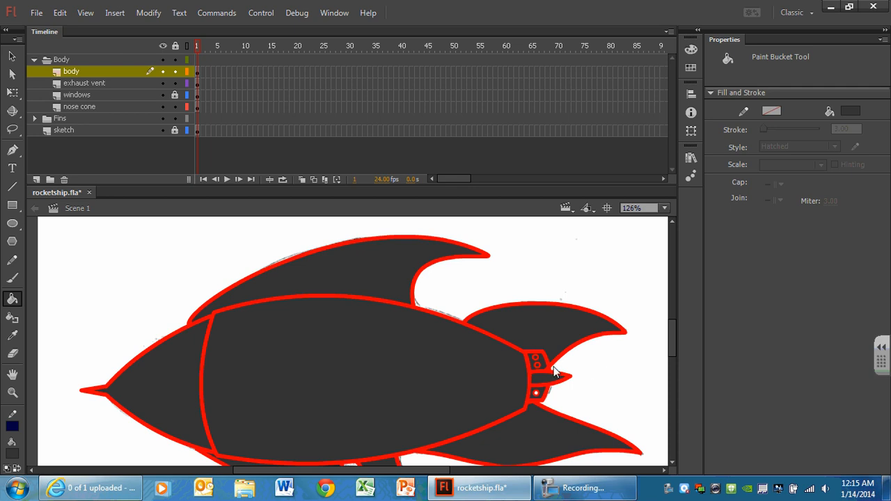
click(162, 46)
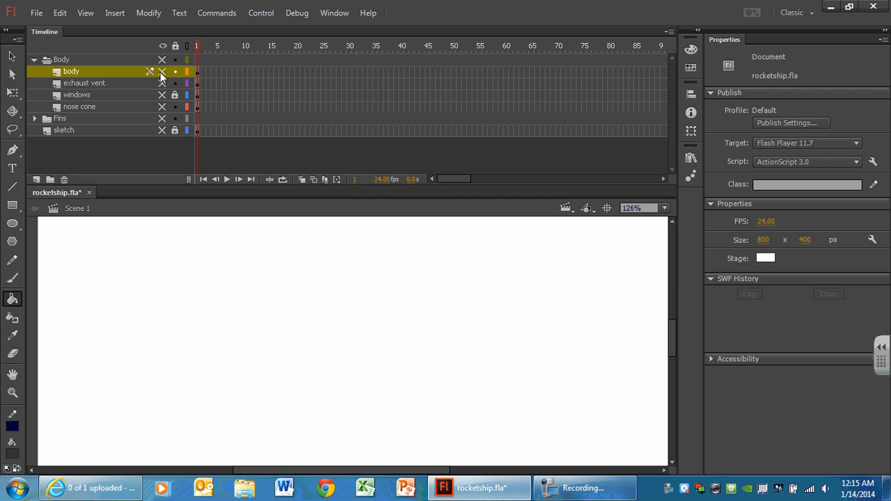
click(161, 71)
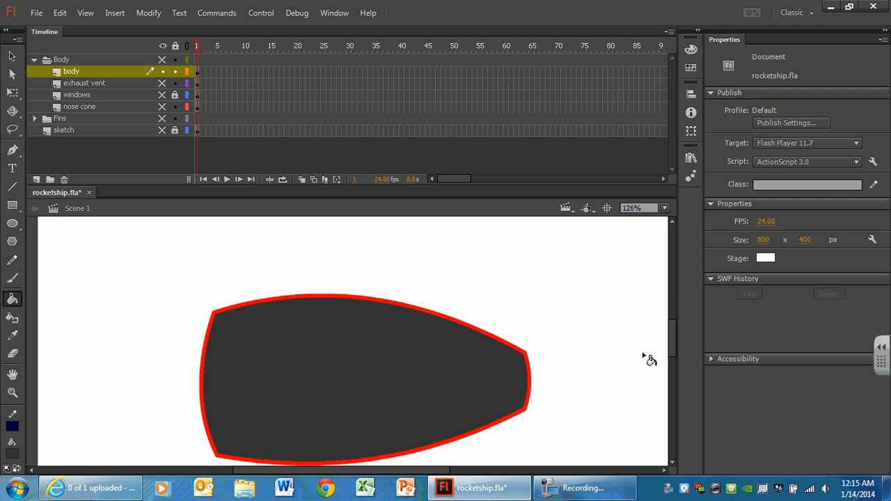
drag(672, 339, 674, 348)
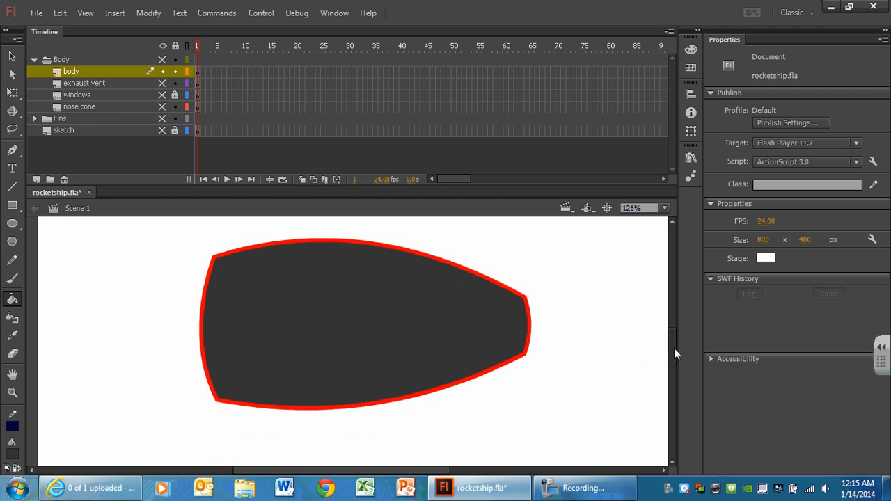
Step: Show the exhaust vent layer alone and fill the vent's unfilled upper section with dark gray
click(161, 72)
click(161, 83)
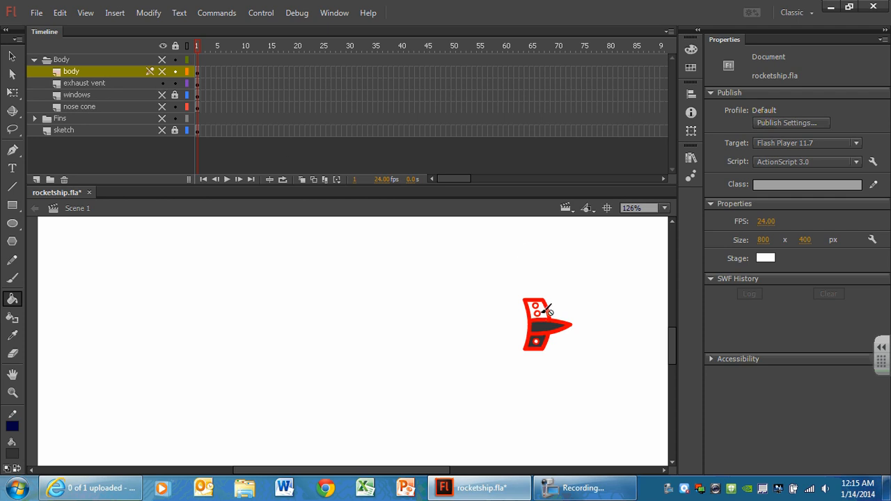
click(105, 83)
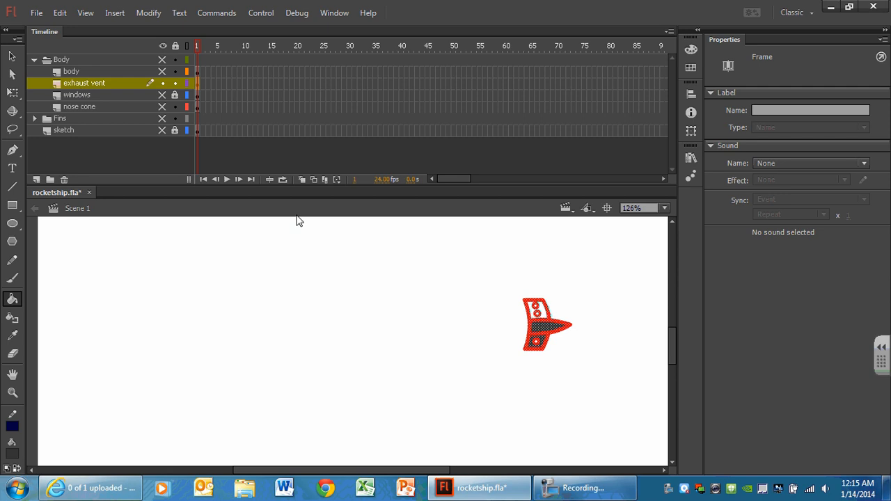
click(543, 317)
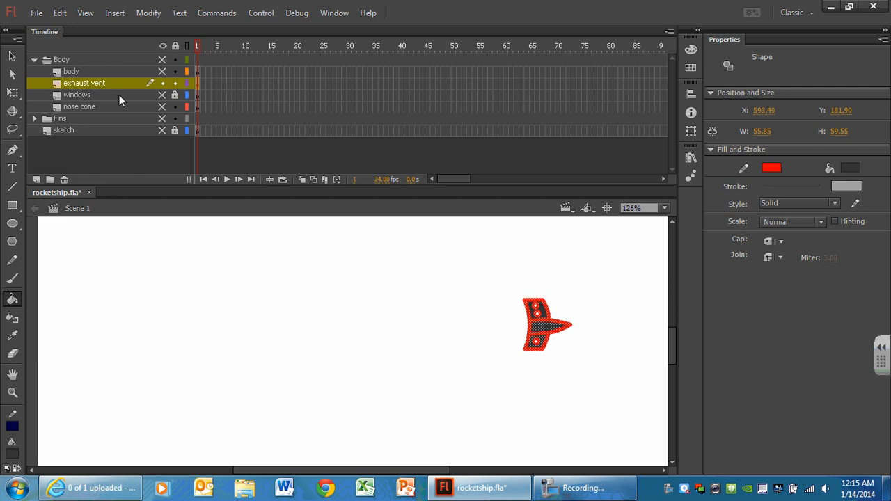
Step: Hide the exhaust vent, expand the Fins folder, and check the fills of the nose cone and top fin layers one at a time
click(163, 83)
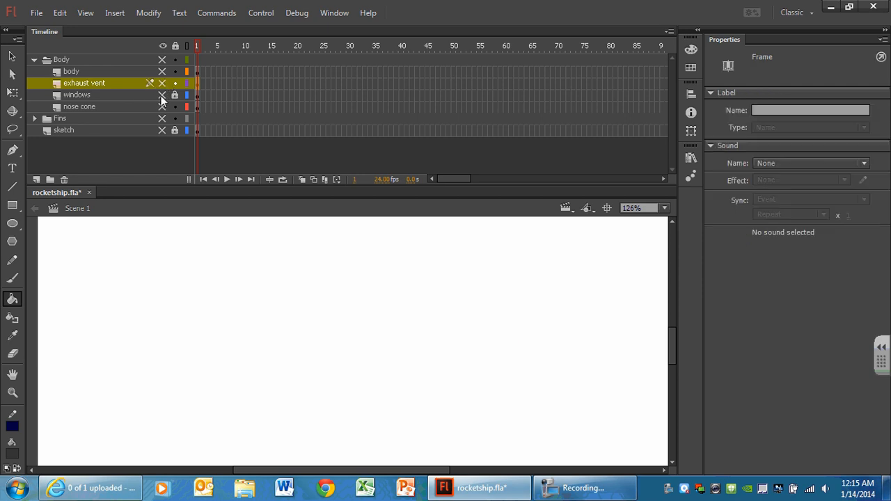
click(162, 107)
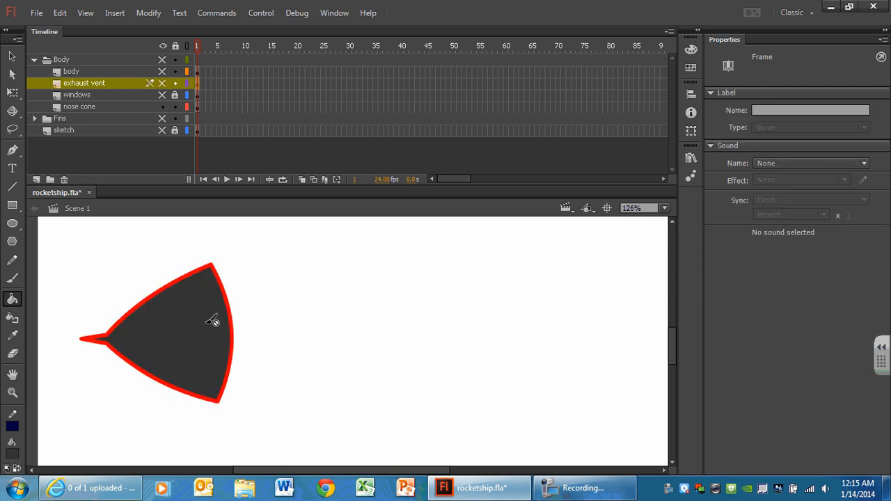
click(162, 106)
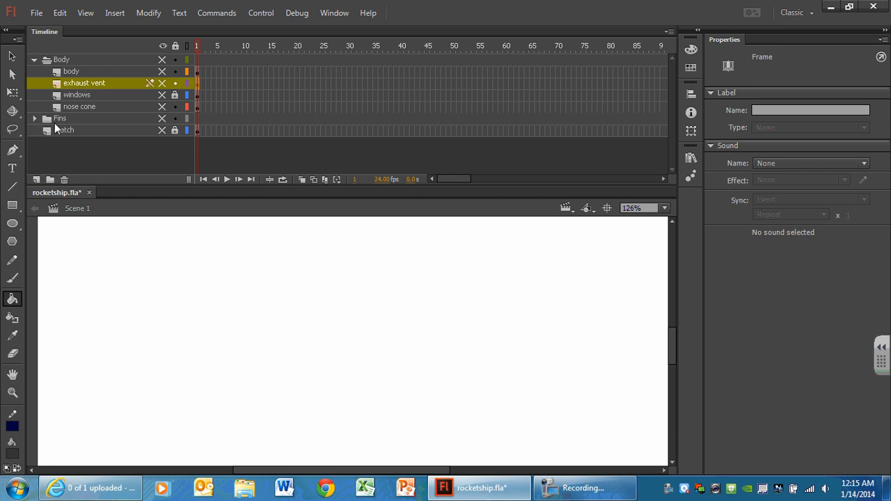
click(34, 118)
click(160, 130)
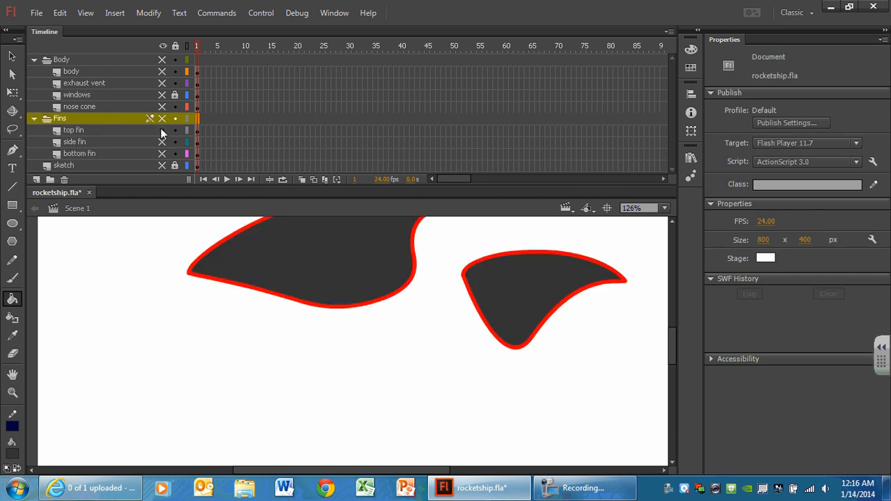
click(161, 130)
Step: Show the side fin layer alone and fill the fin with dark gray, and check the bottom fin layer's fill in isolation
click(163, 140)
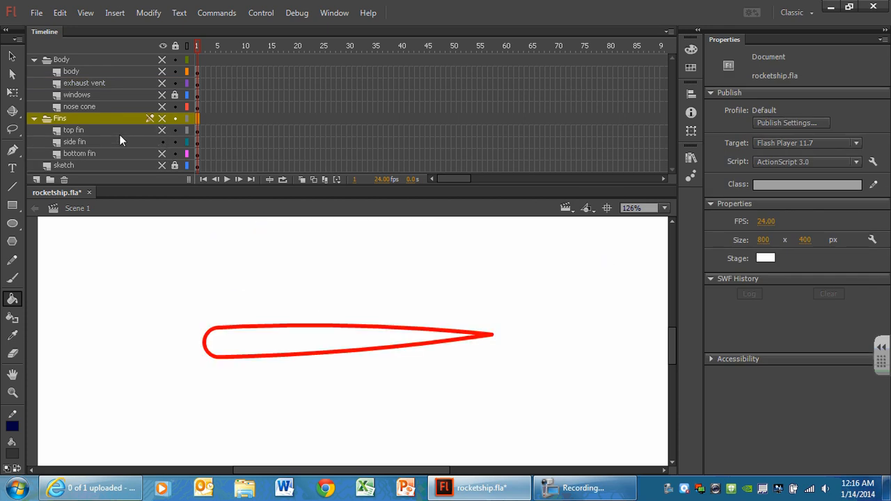
click(103, 141)
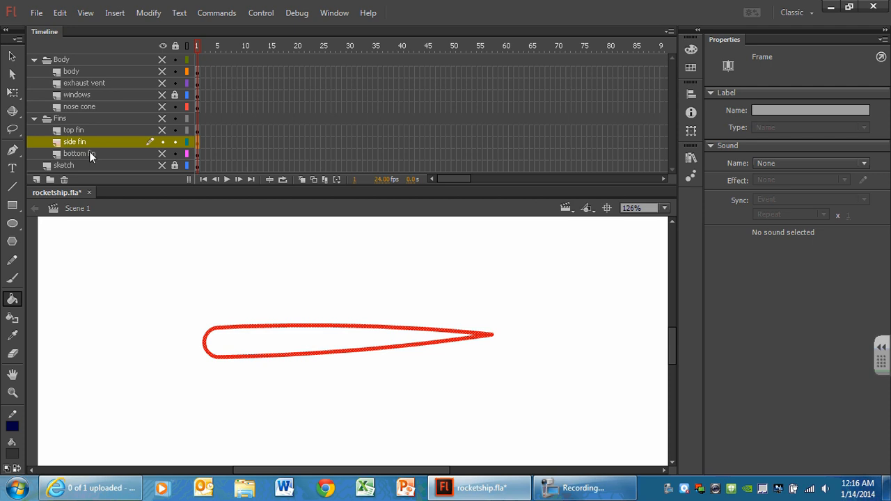
click(279, 343)
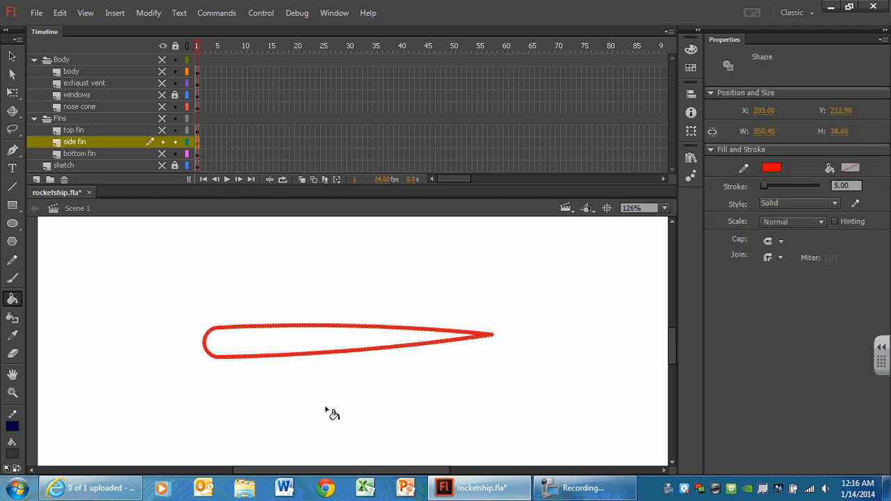
click(163, 141)
click(161, 154)
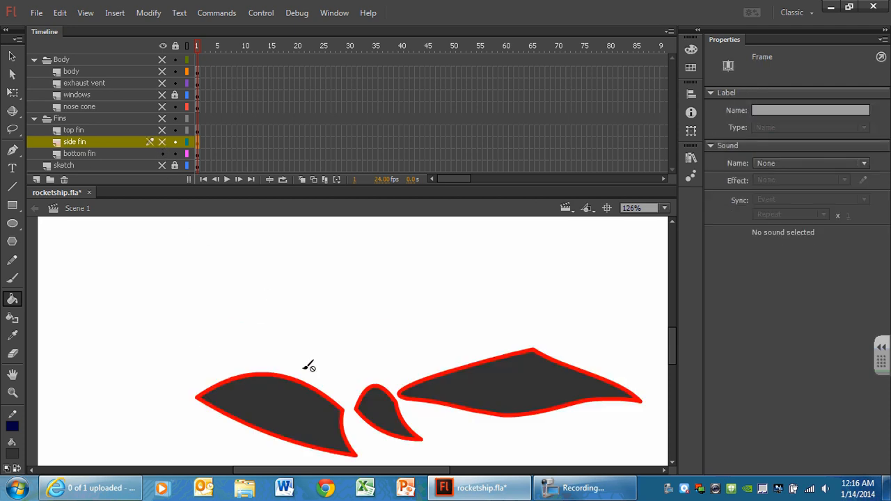
click(161, 153)
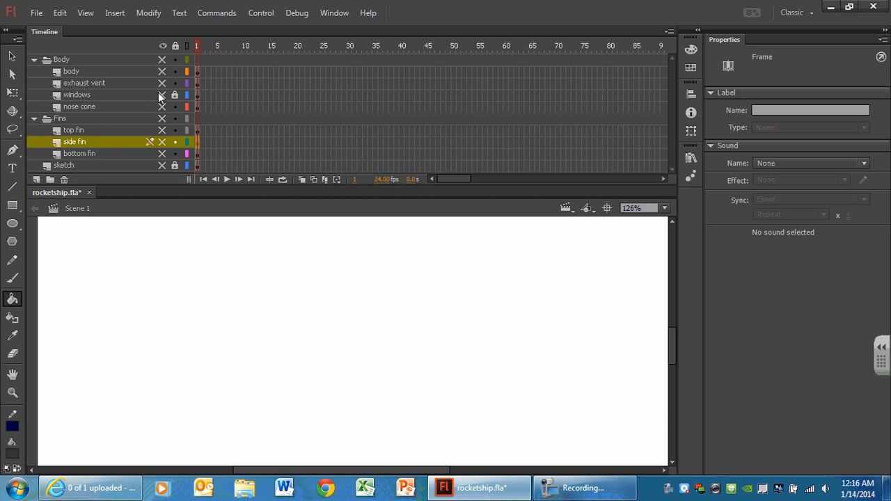
Step: Show all layers again and save the rocket ship file
click(162, 45)
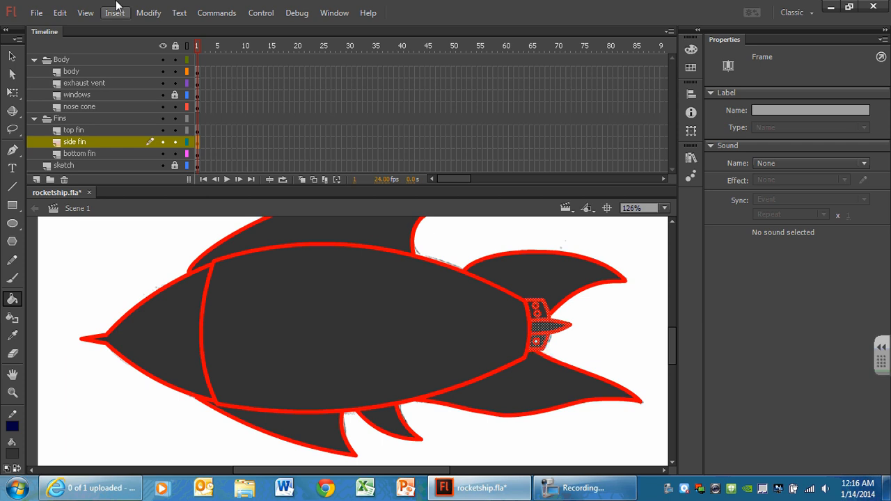
click(40, 12)
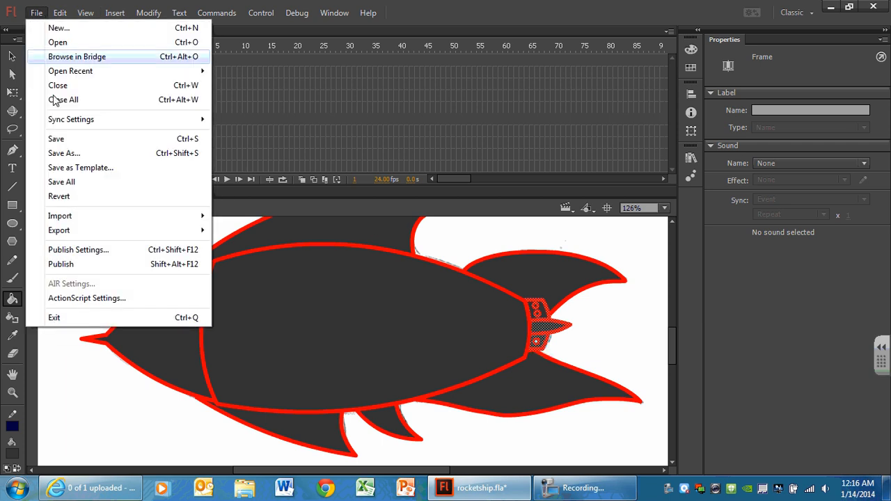
click(56, 139)
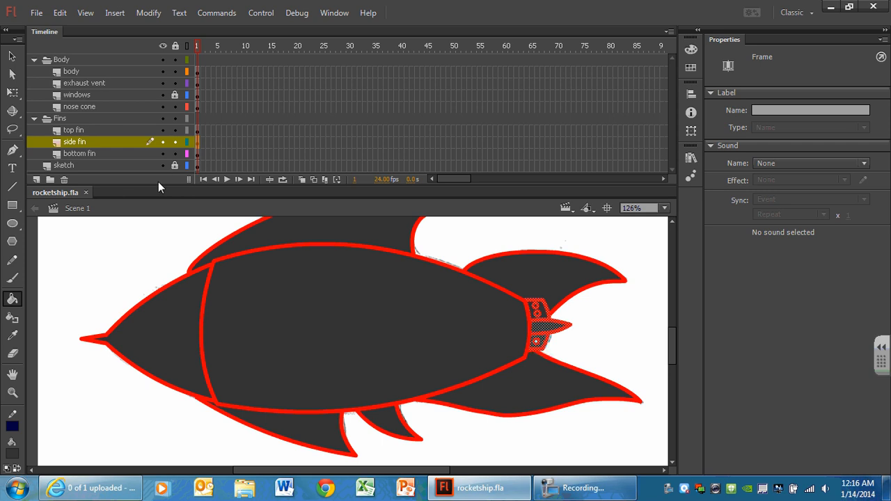
Step: Move the side fin layer into the Body folder and order that folder as side fin, windows, nose cone, exhaust vent, body
drag(153, 185, 154, 199)
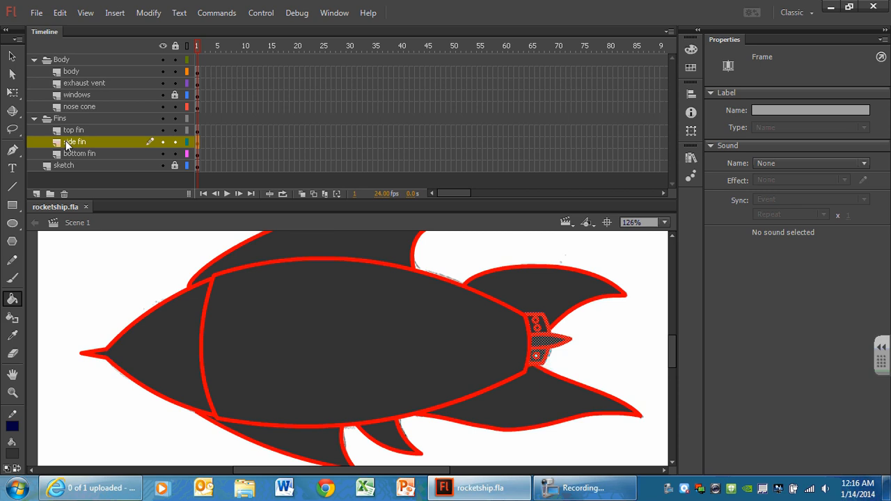
drag(71, 142, 78, 68)
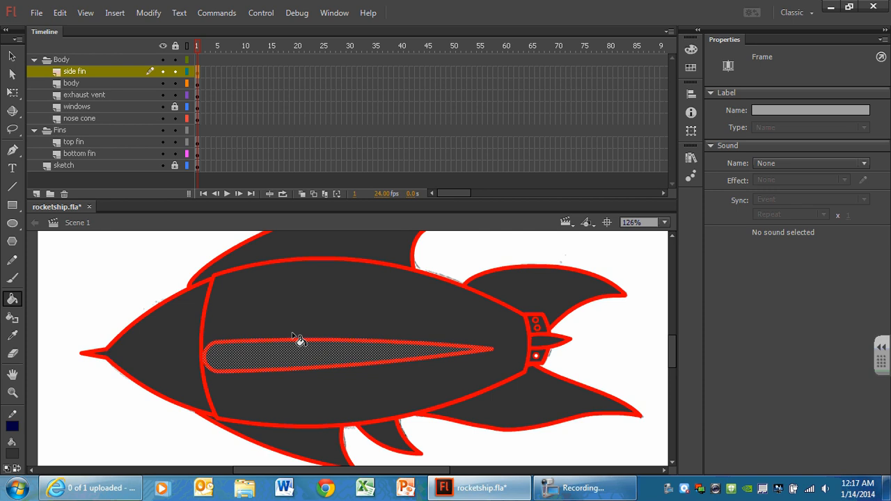
click(111, 106)
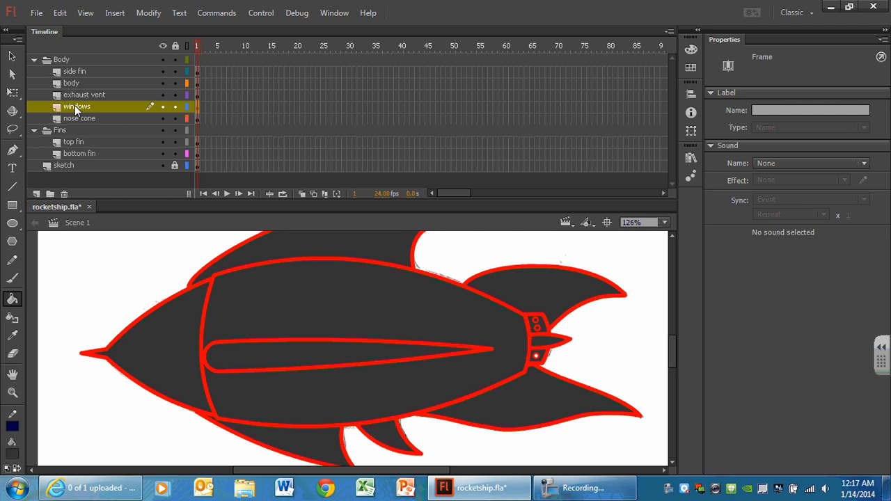
drag(75, 108, 90, 86)
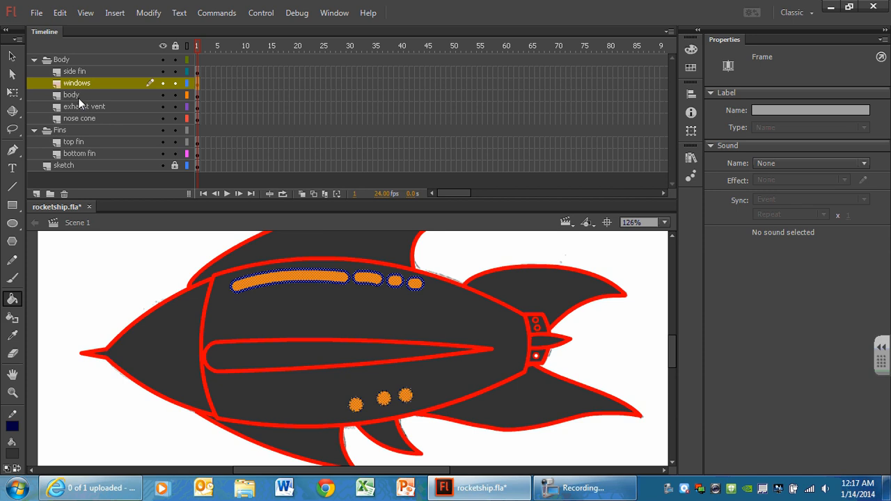
mouse_move(80, 118)
mouse_down()
mouse_move(72, 88)
mouse_move(78, 116)
mouse_move(77, 105)
mouse_up()
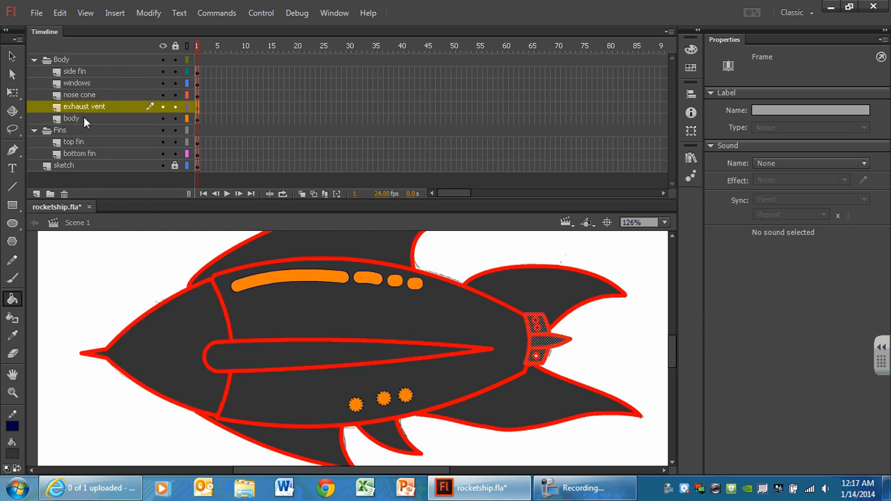
click(83, 118)
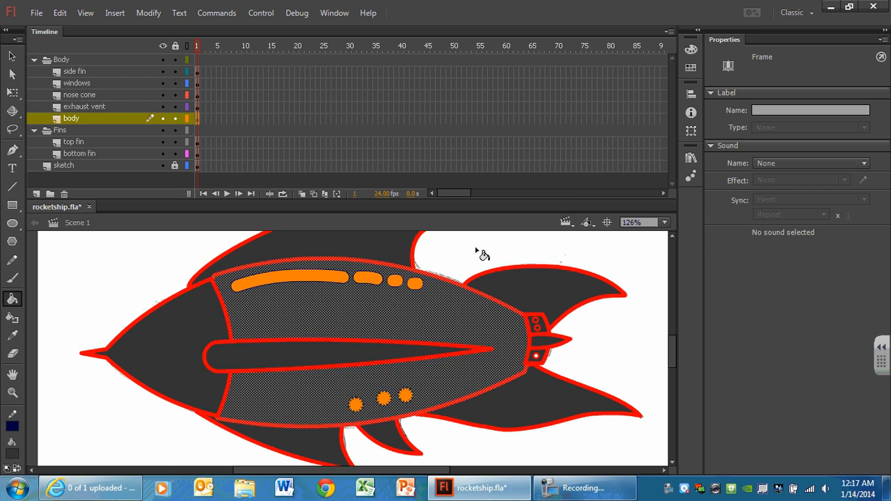
Step: Review the new stacking order by selecting each layer in turn, from side fin down to sketch
click(82, 71)
click(83, 82)
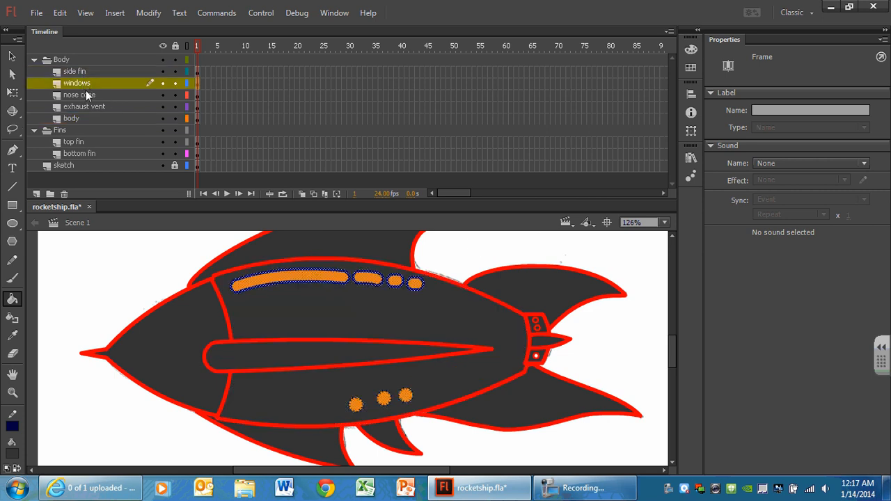
click(80, 92)
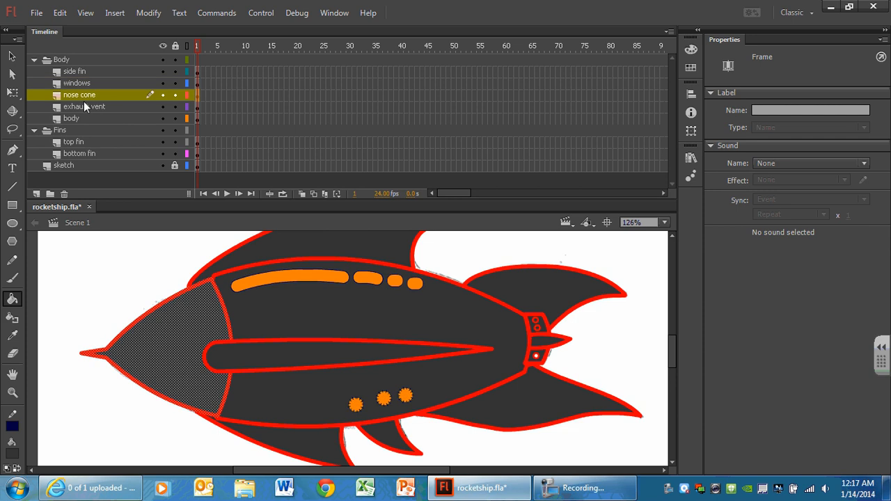
click(84, 106)
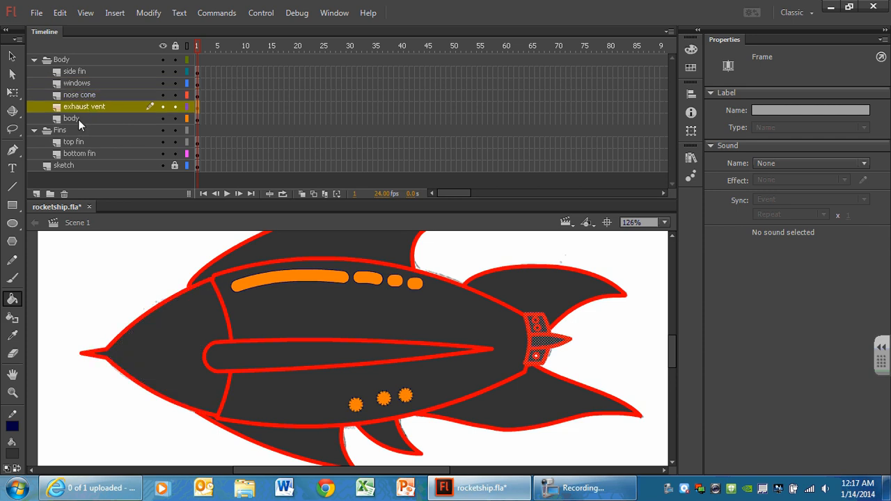
click(76, 117)
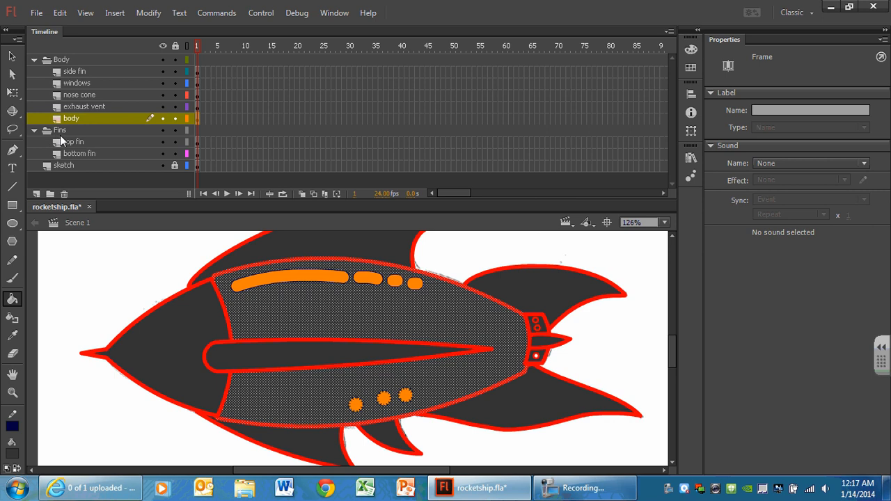
click(70, 141)
click(75, 153)
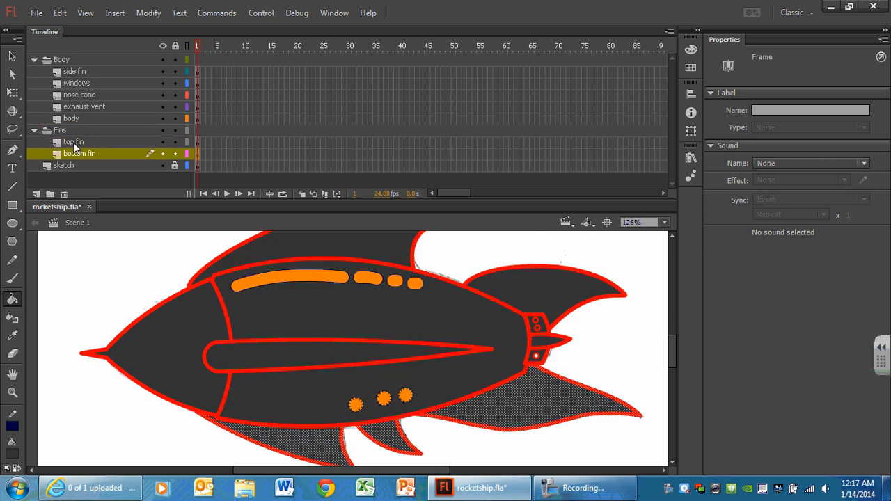
click(74, 142)
click(78, 165)
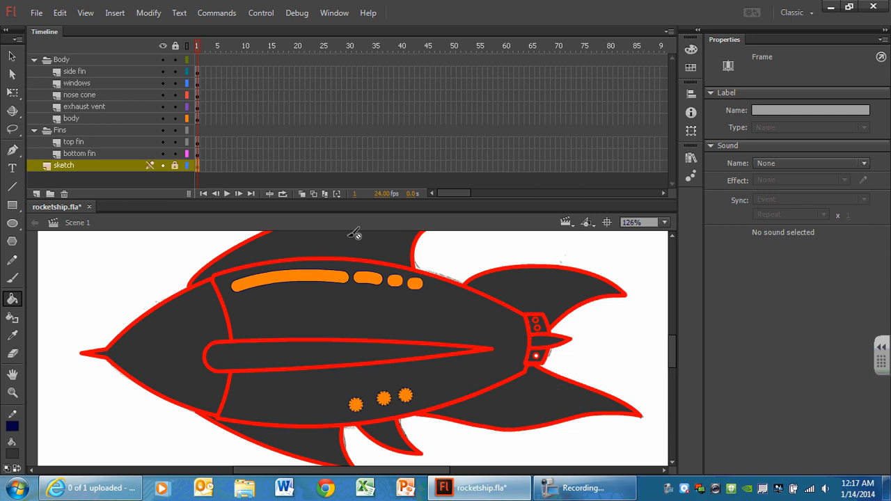
Step: Zoom in on the nose cone and adjust its rear corners with the Selection tool to line up with the body outline
click(12, 56)
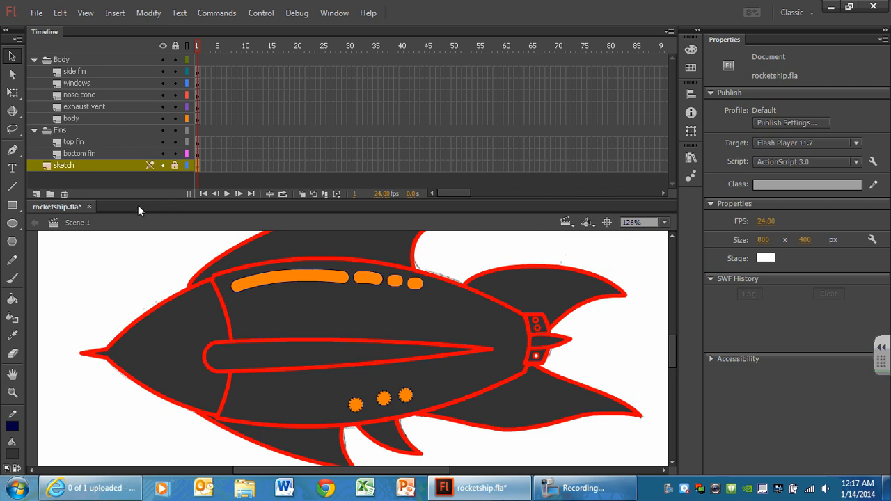
drag(135, 201, 139, 158)
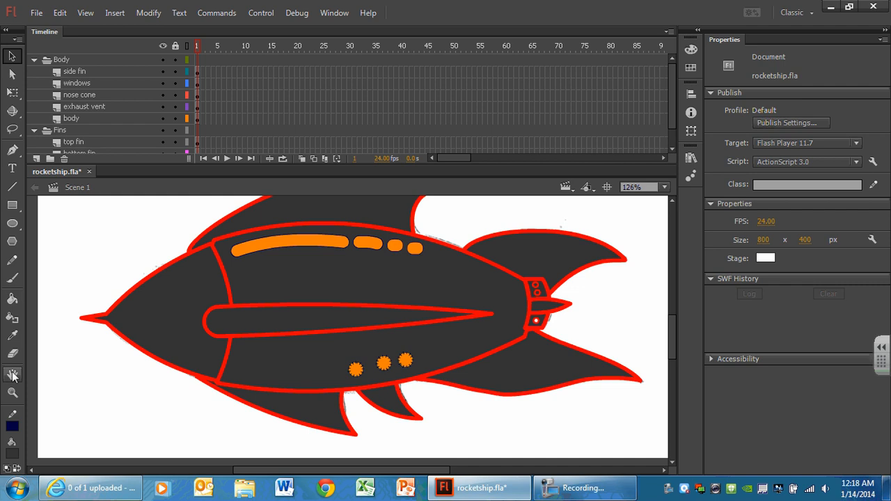
click(13, 392)
drag(79, 240, 268, 446)
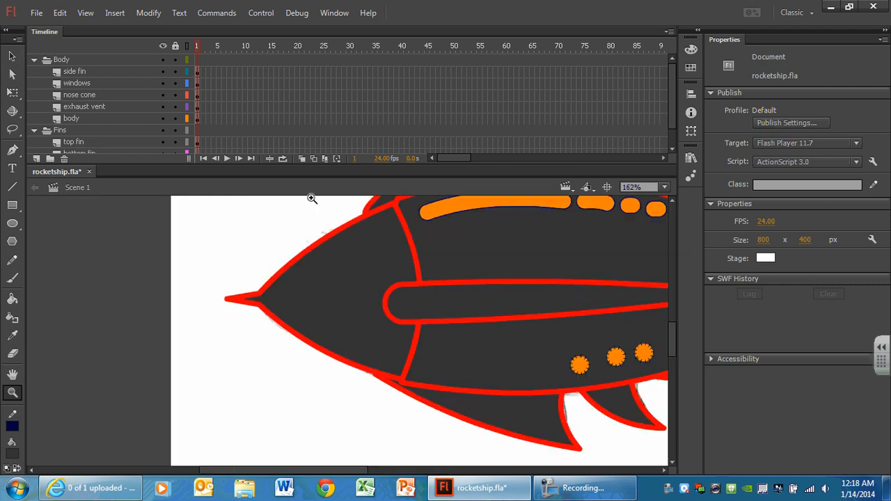
drag(480, 416, 298, 171)
click(12, 56)
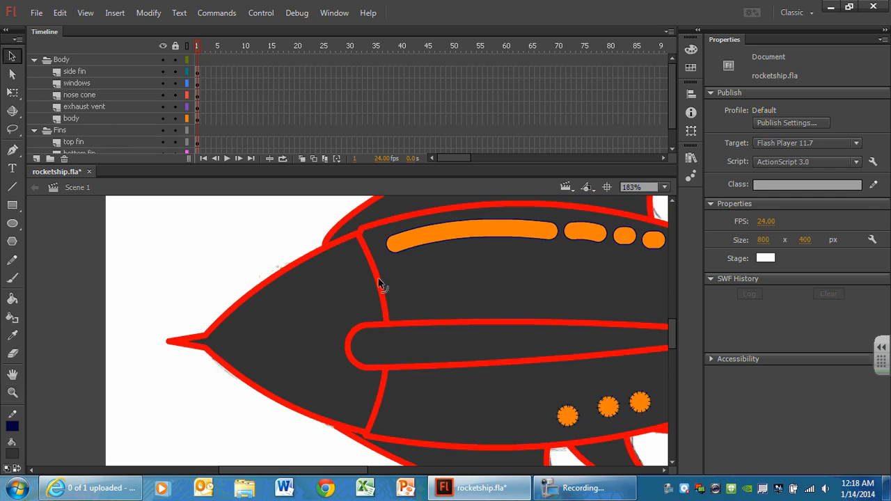
click(81, 94)
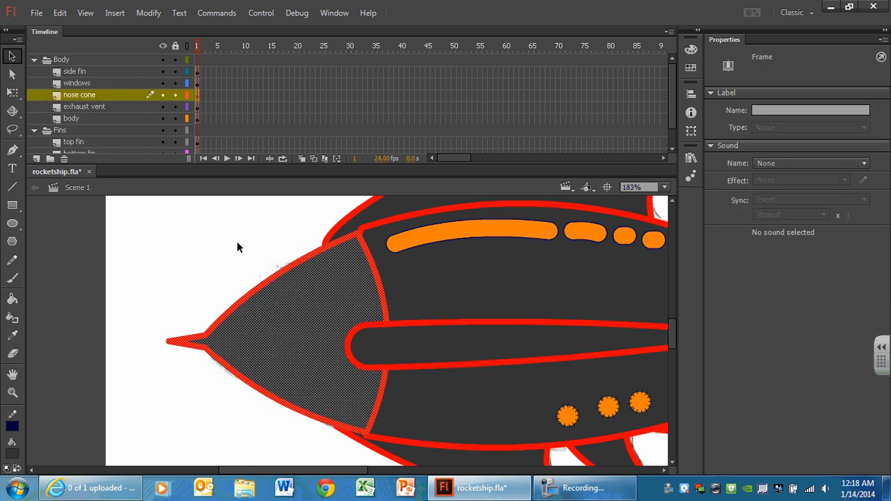
click(263, 245)
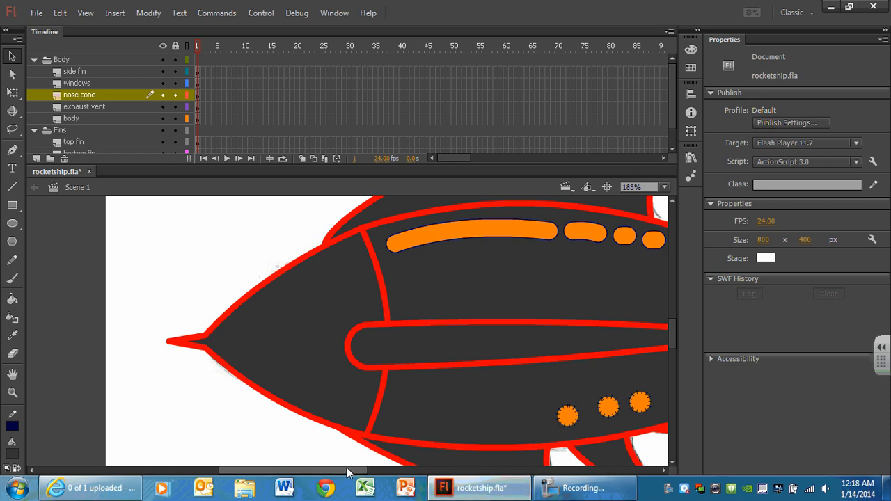
Step: Select the whole exhaust vent layer and move the vent slightly away from the body toward the tail
drag(343, 471, 469, 470)
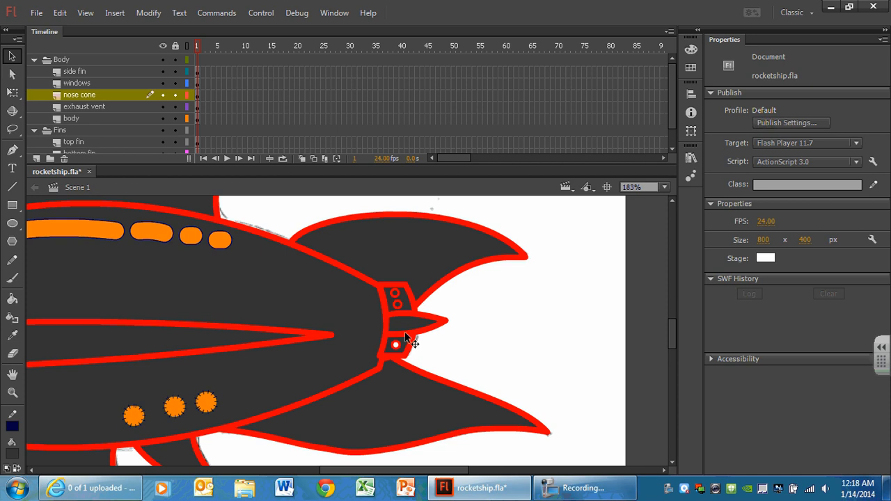
click(92, 106)
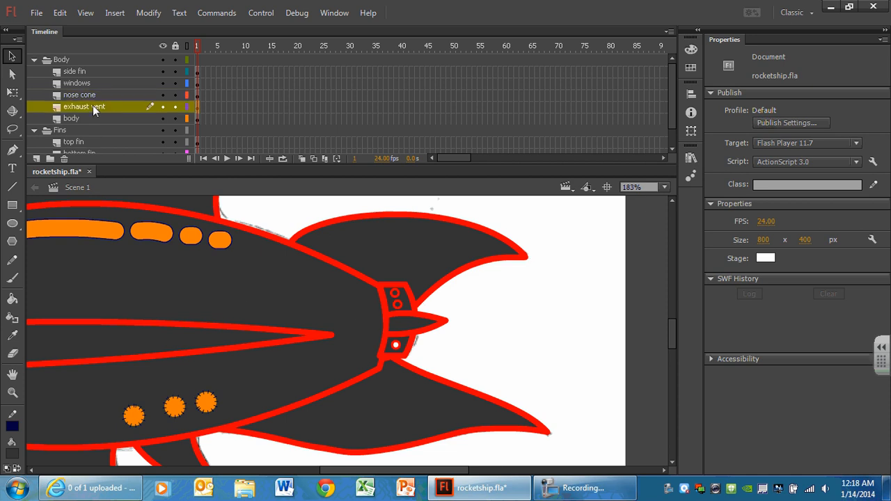
mouse_move(381, 357)
mouse_down()
mouse_move(384, 365)
mouse_move(385, 356)
mouse_up()
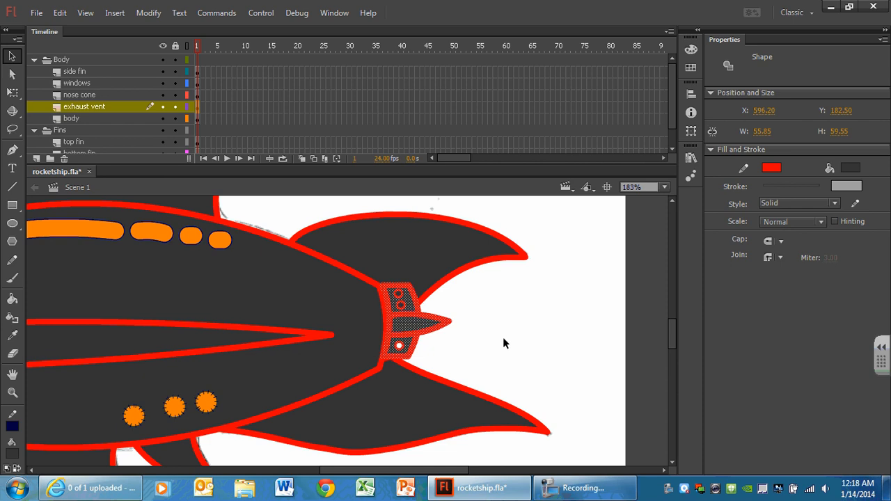
Step: Reshape the exhaust vent by pulling its lower corners down to the body and bottom fin outlines and lowering the center spike's tip
click(502, 337)
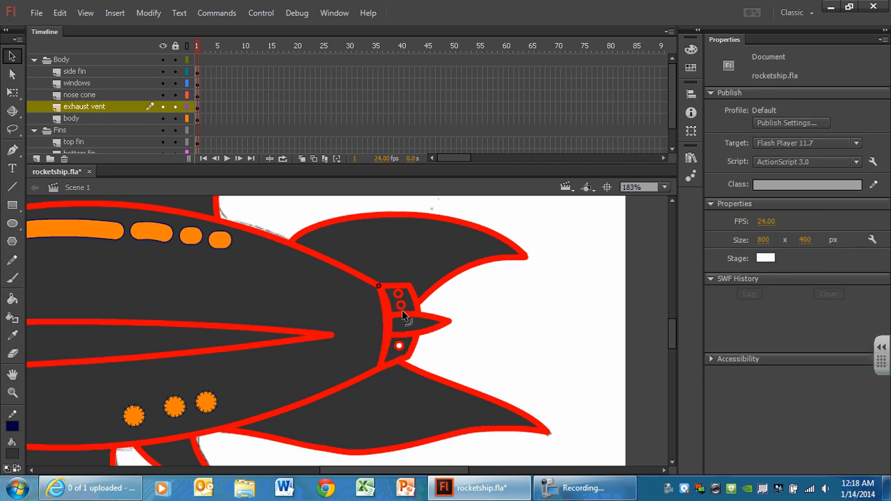
drag(407, 358, 407, 364)
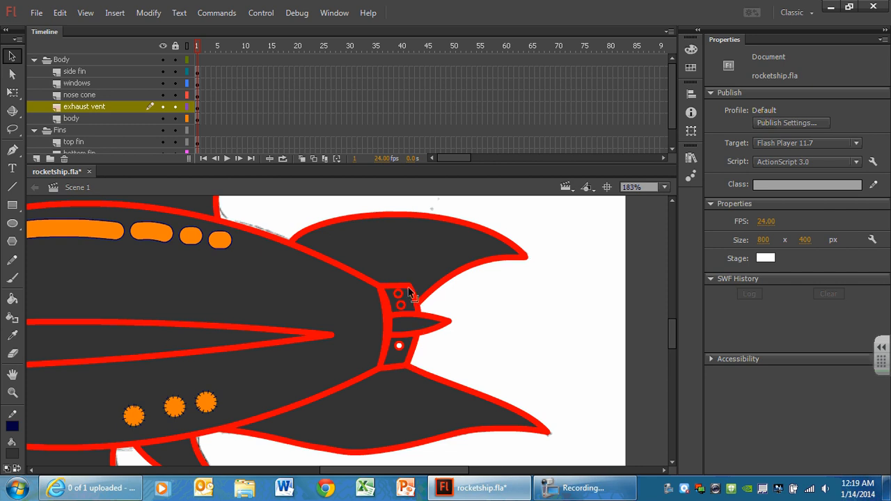
drag(409, 287, 411, 286)
drag(447, 320, 449, 325)
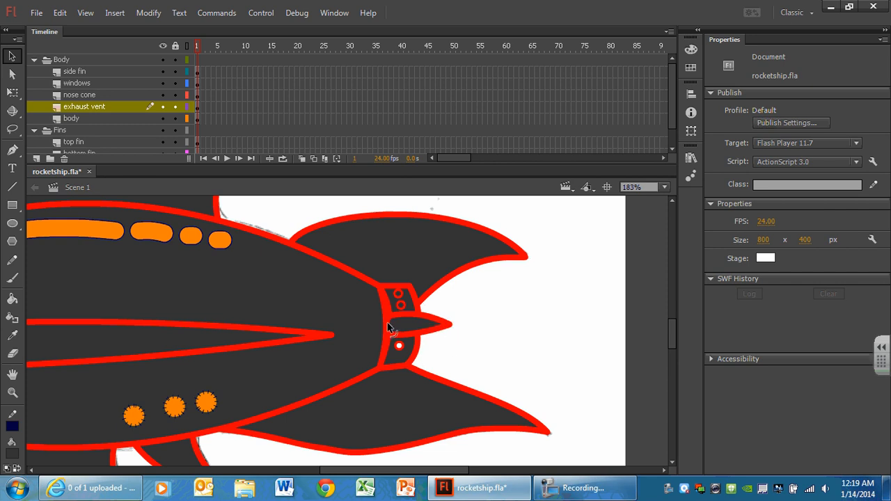
Step: Select all the exhaust vent artwork and nudge it two increments toward the body
click(386, 296)
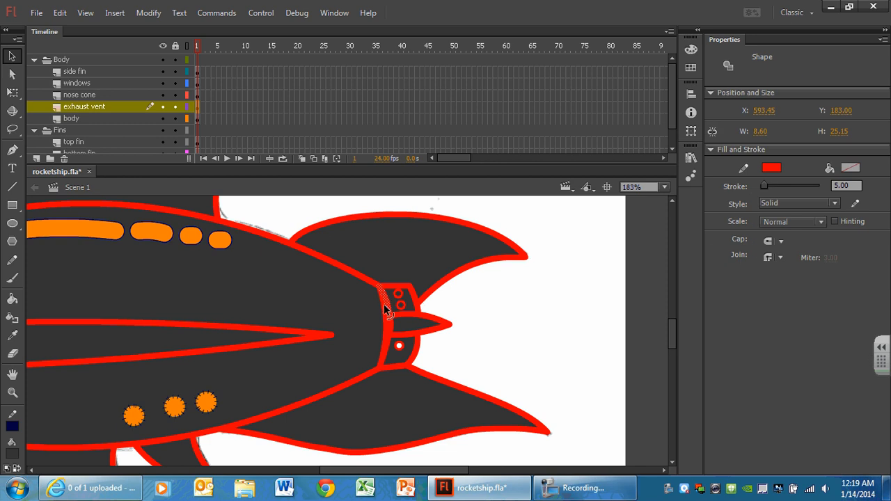
click(299, 200)
click(66, 105)
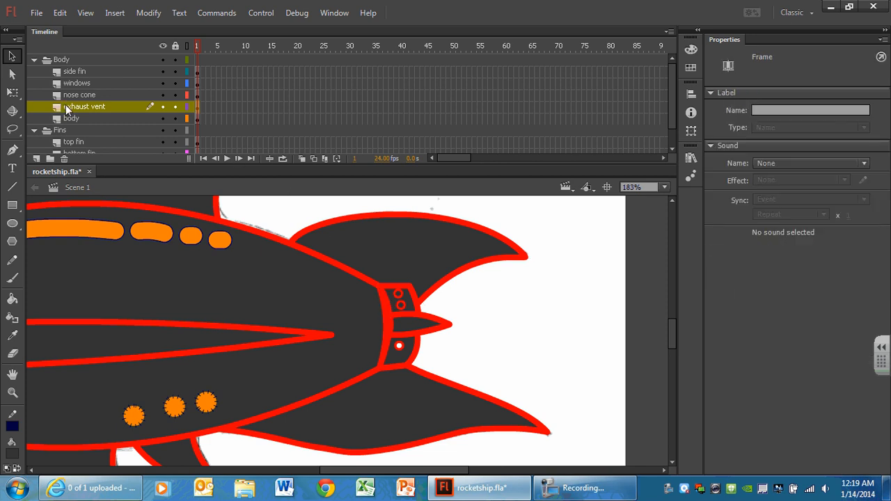
key(Left)
key(Left)
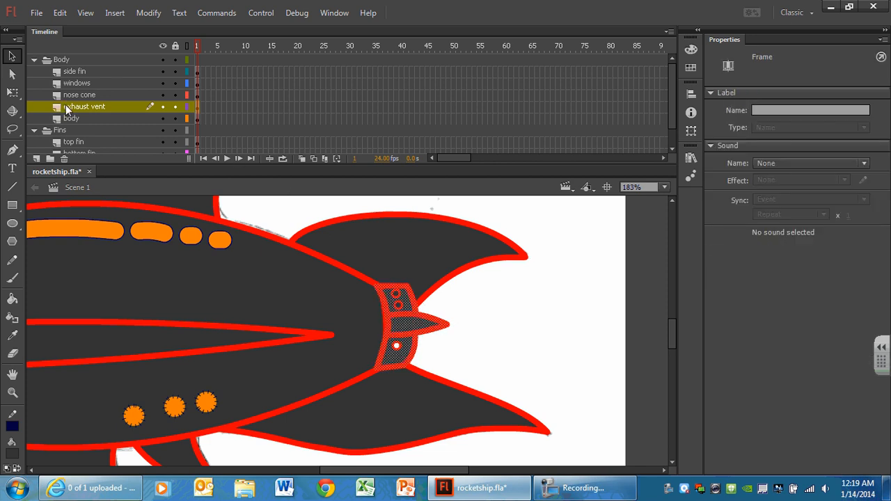
Step: Fill the two unfilled small circles in the upper part of the exhaust vent with white using the Paint Bucket
click(495, 326)
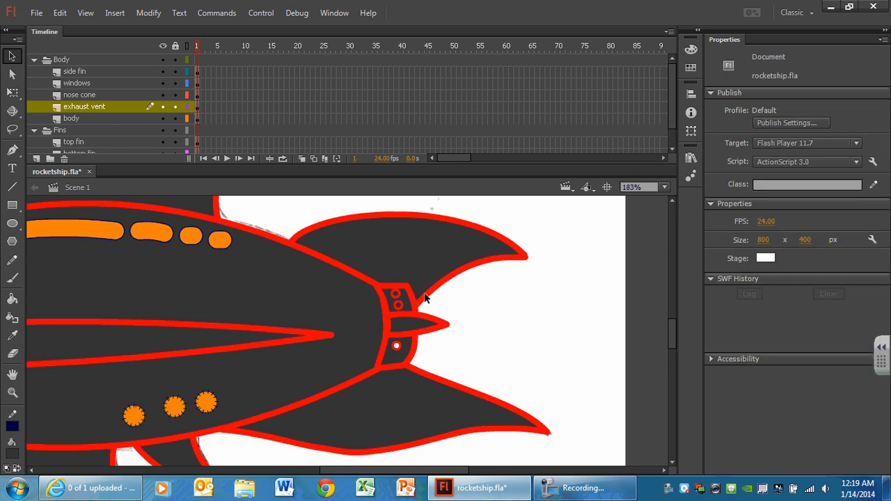
click(394, 294)
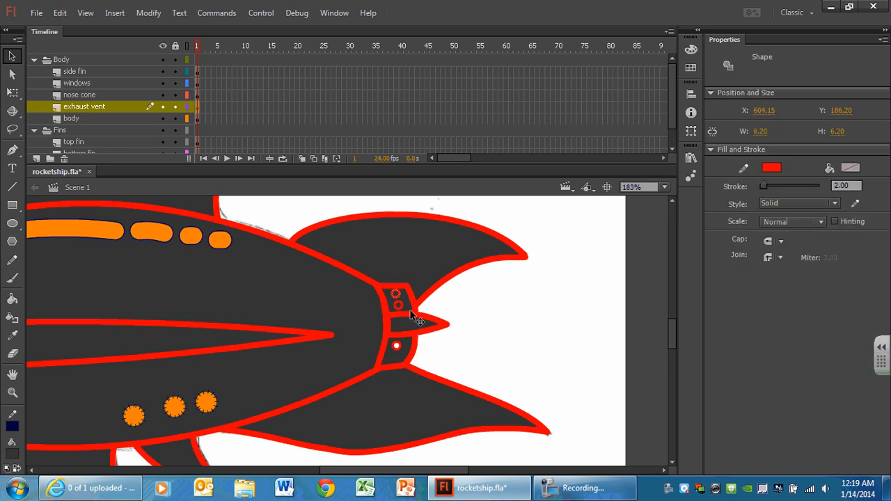
click(440, 297)
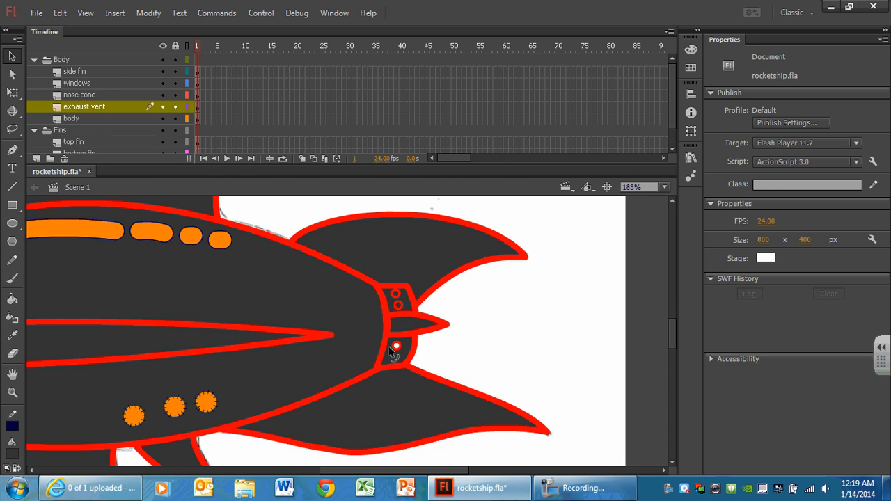
click(12, 453)
click(20, 370)
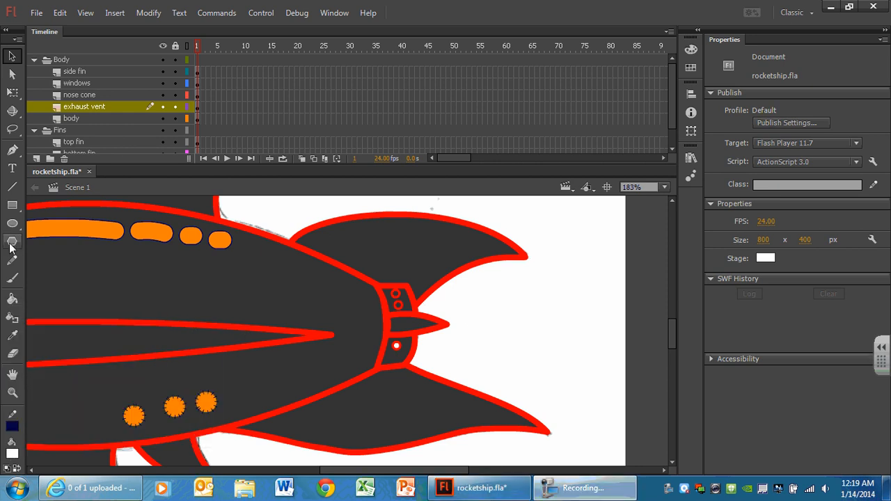
click(12, 298)
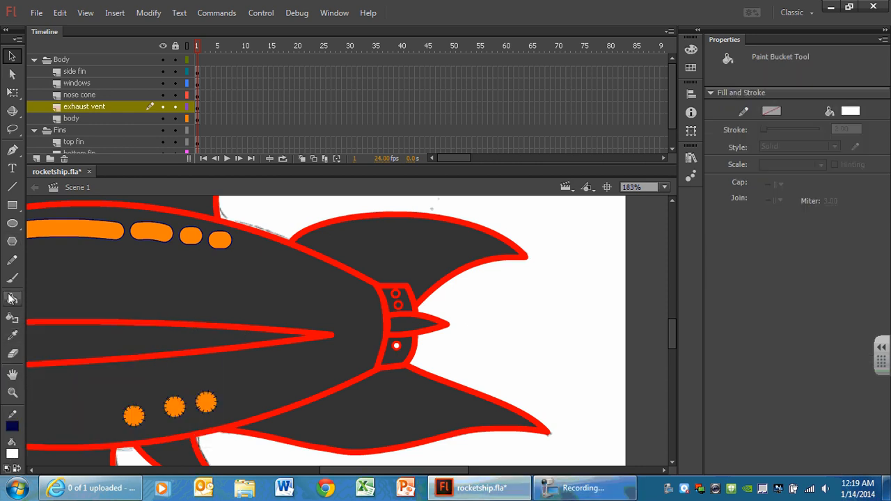
click(395, 293)
click(399, 305)
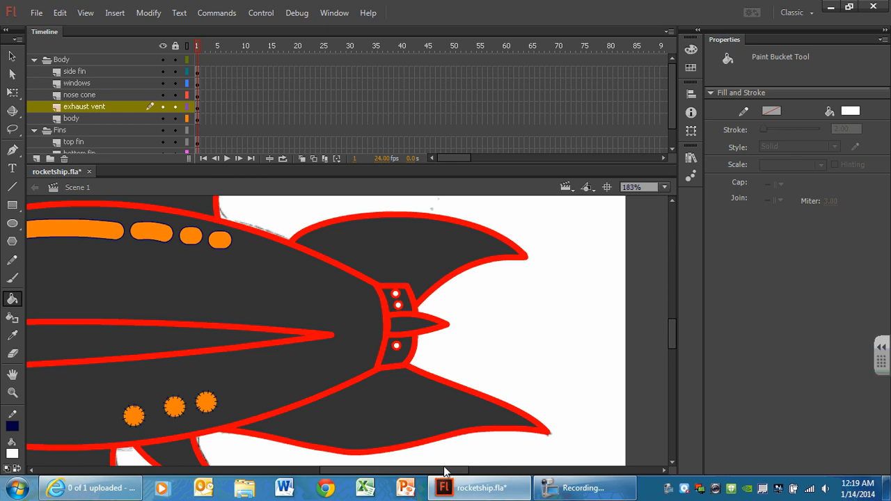
Step: View the whole rocket ship with the full layer list and check each layer's artwork in turn, from side fin to sketch
click(11, 375)
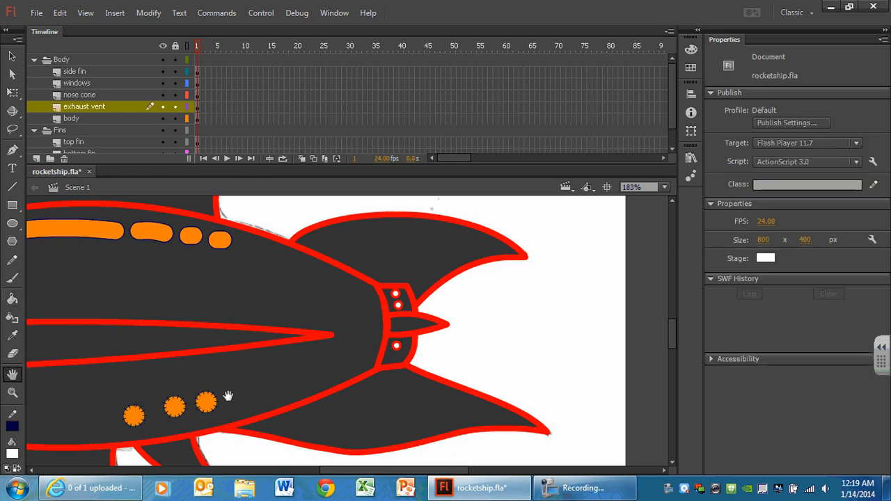
drag(230, 391, 386, 484)
drag(137, 386, 265, 274)
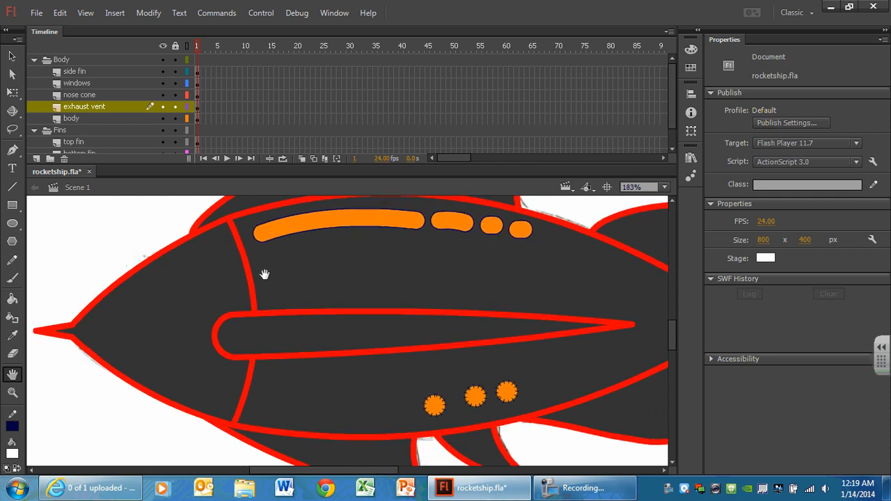
key(ctrl+minus)
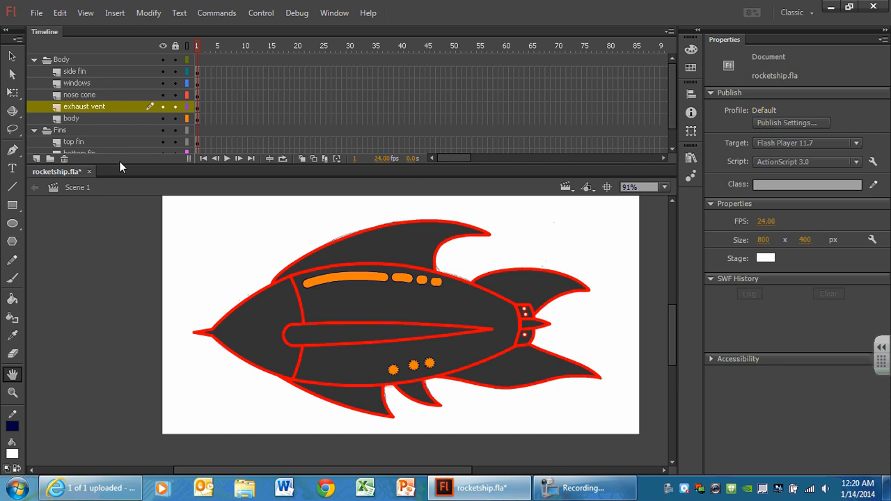
drag(120, 165, 128, 192)
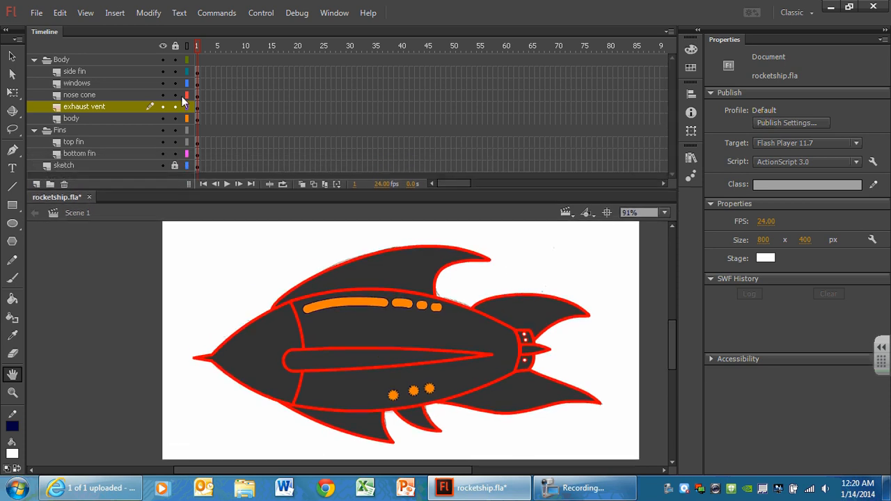
click(70, 71)
click(74, 82)
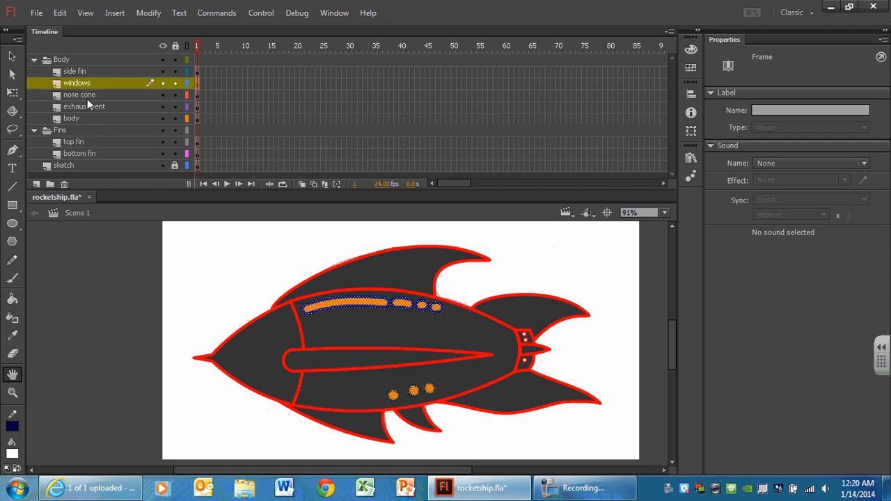
click(80, 95)
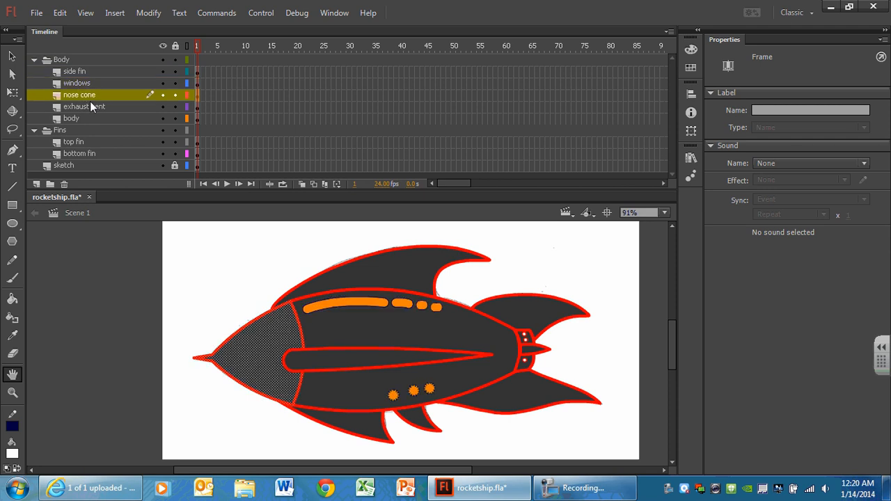
click(94, 105)
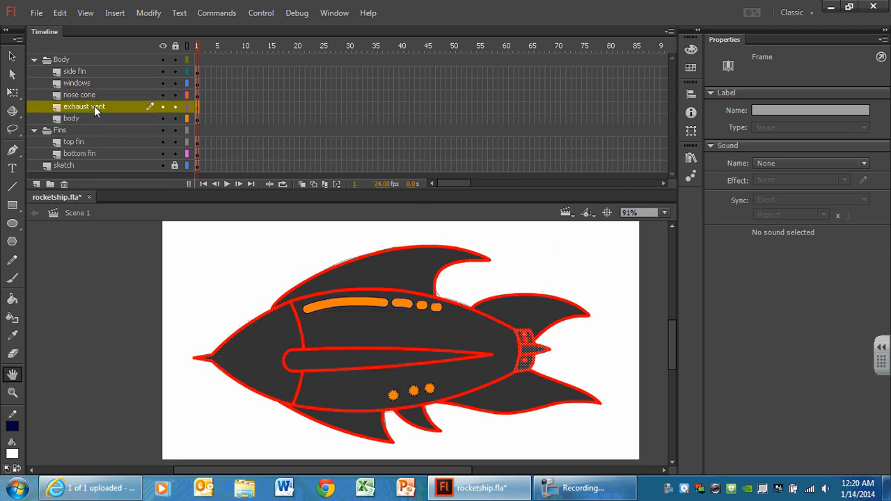
click(96, 119)
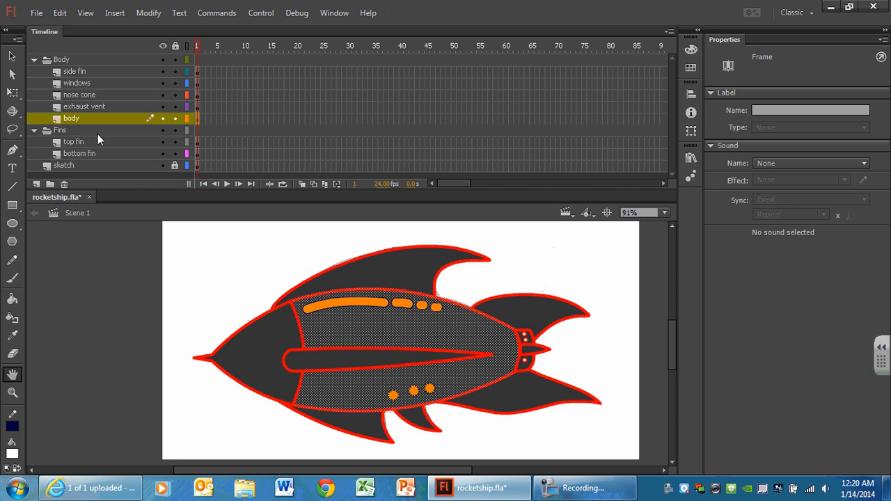
click(89, 140)
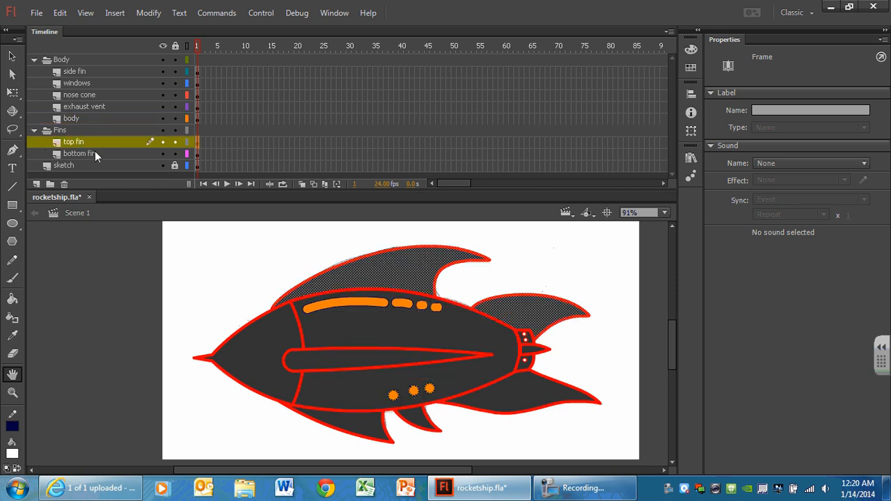
click(95, 153)
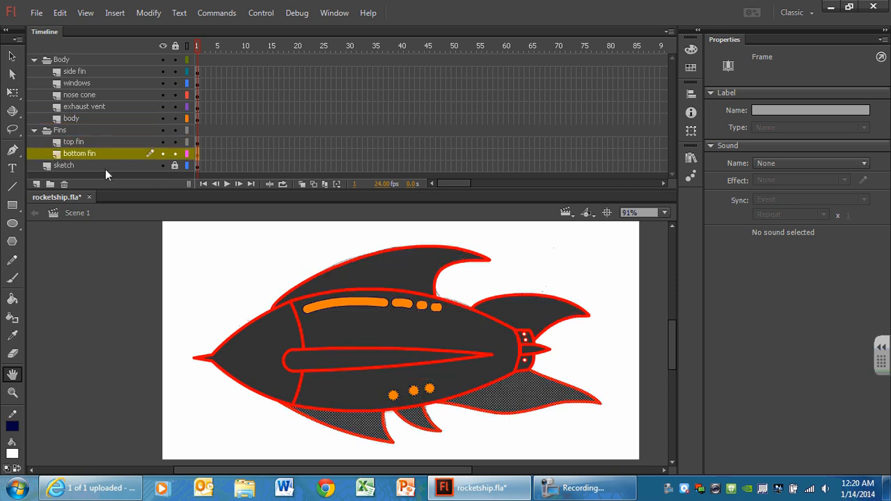
click(84, 165)
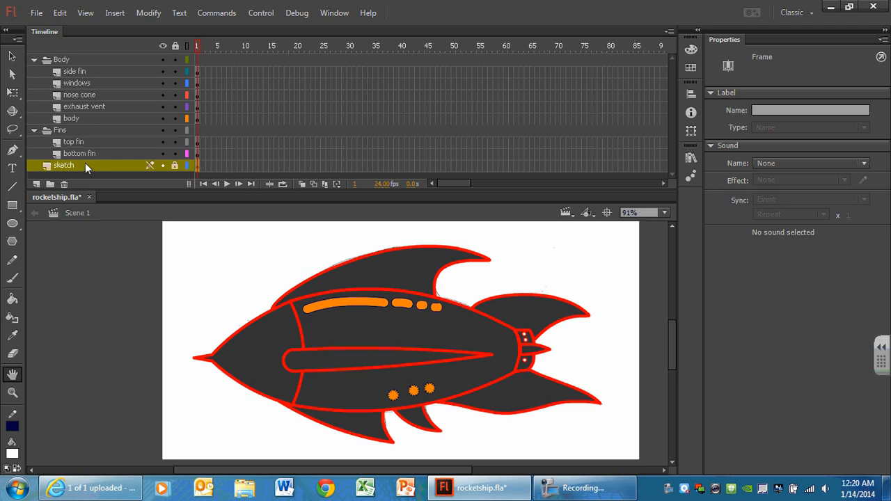
Step: Lock all layers and save the rocketship.fla document
click(175, 45)
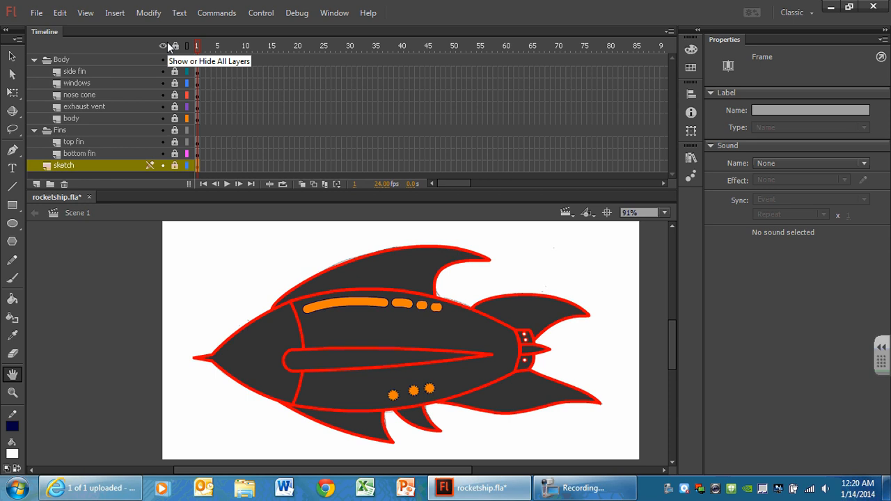
click(36, 12)
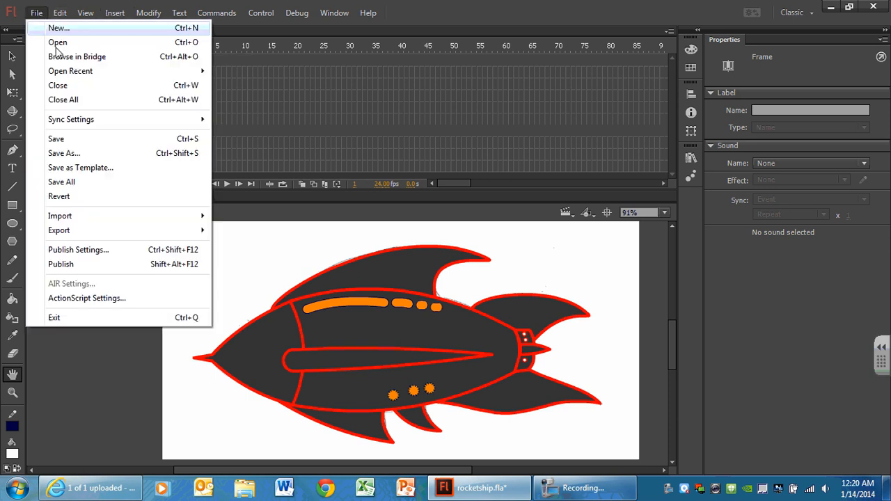
click(60, 138)
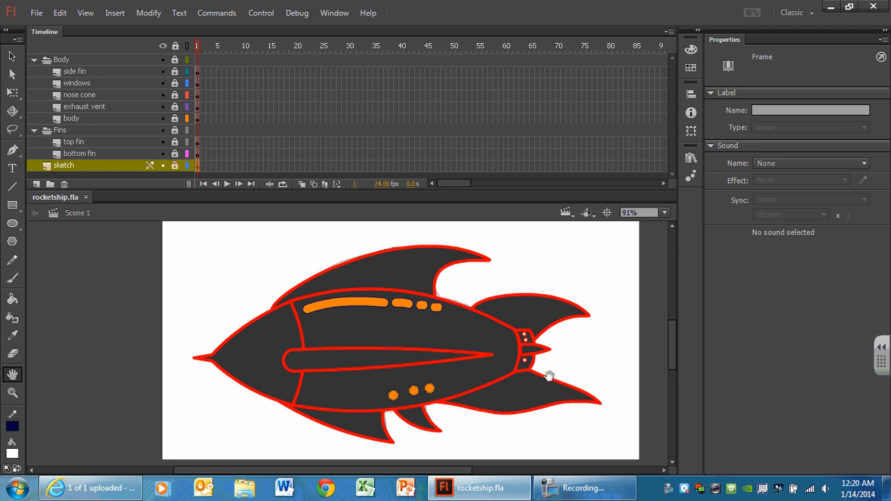
click(619, 489)
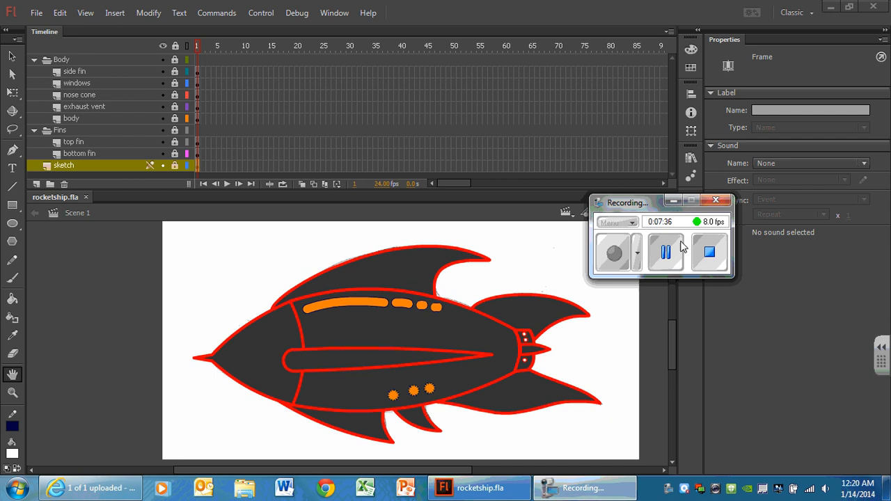